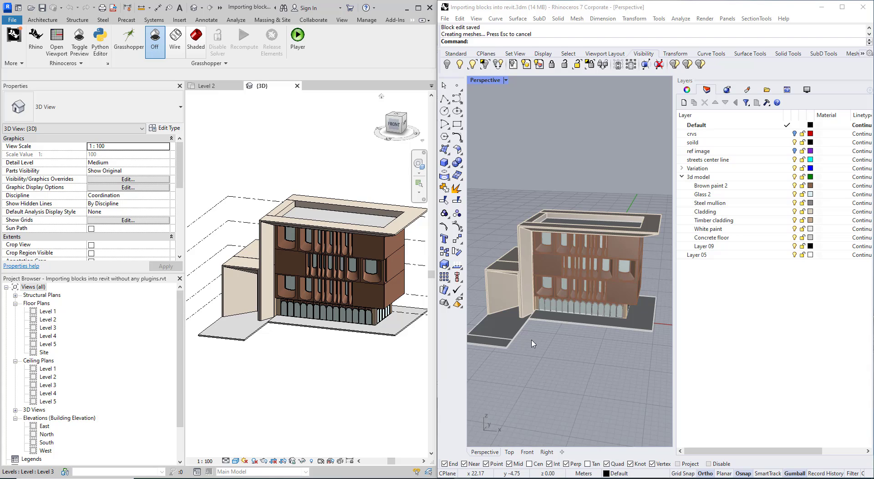
Step: Examine the building model's facade in the Rhino perspective view
{"action": "scroll", "coordinate": [514, 268], "scroll_direction": "down", "scroll_amount": 4}
{"action": "right_click_drag", "start_coordinate": [511, 267], "coordinate": [527, 262]}
{"action": "scroll", "coordinate": [527, 261], "scroll_direction": "up", "scroll_amount": 7}
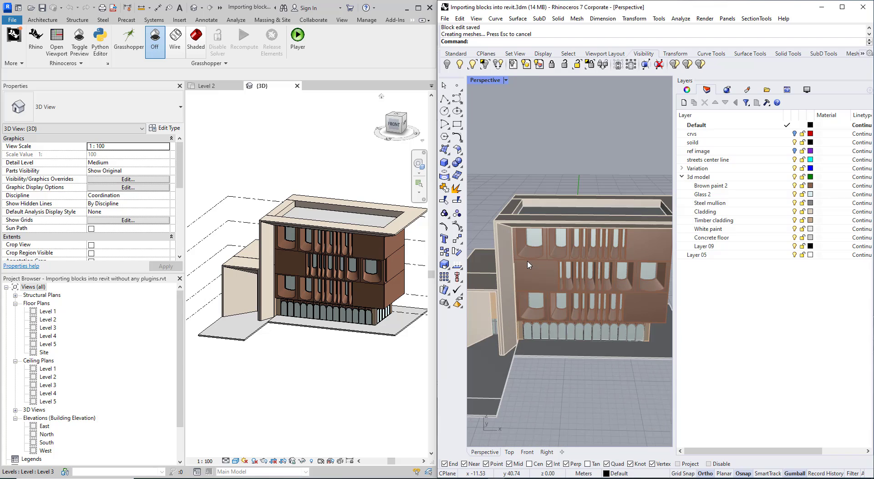
{"action": "scroll", "coordinate": [528, 264], "scroll_direction": "down", "scroll_amount": 3}
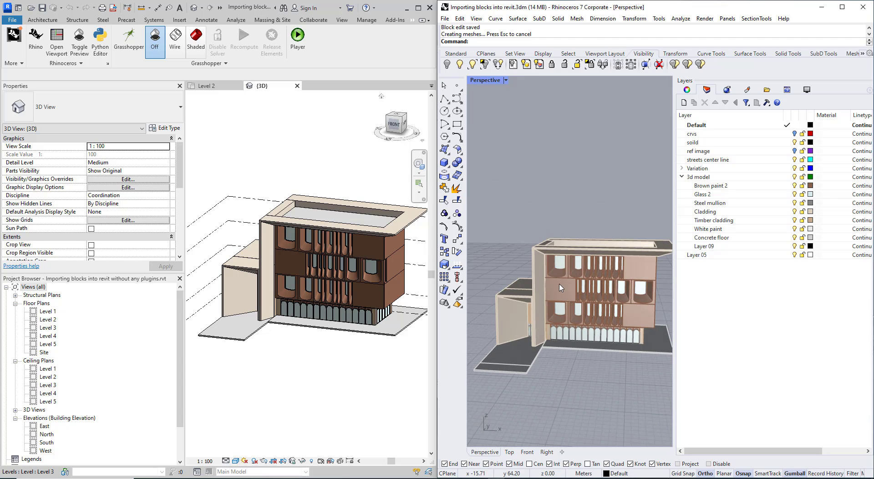
{"action": "scroll", "coordinate": [561, 287], "scroll_direction": "up", "scroll_amount": 2}
{"action": "scroll", "coordinate": [560, 287], "scroll_direction": "down", "scroll_amount": 3}
{"action": "scroll", "coordinate": [558, 283], "scroll_direction": "up", "scroll_amount": 5}
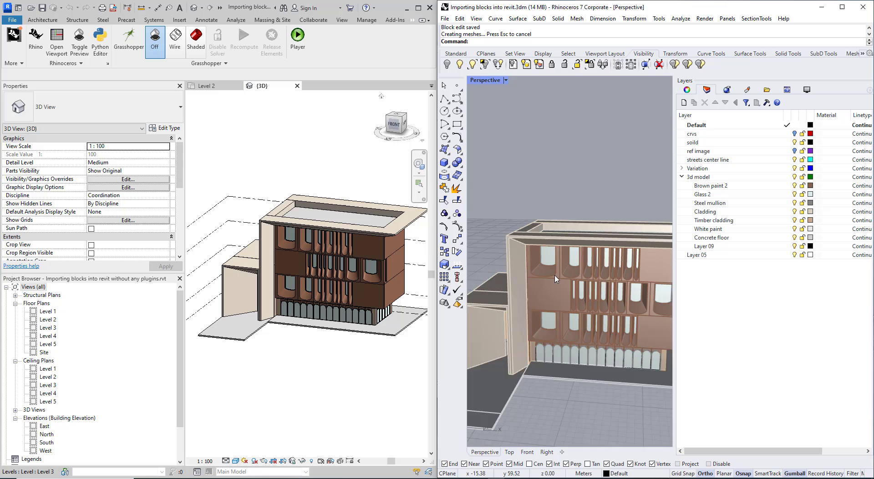
{"action": "scroll", "coordinate": [555, 280], "scroll_direction": "down", "scroll_amount": 4}
Step: Open the building block H1 for in-place editing and select its top-floor block
{"action": "left_click", "coordinate": [556, 286]}
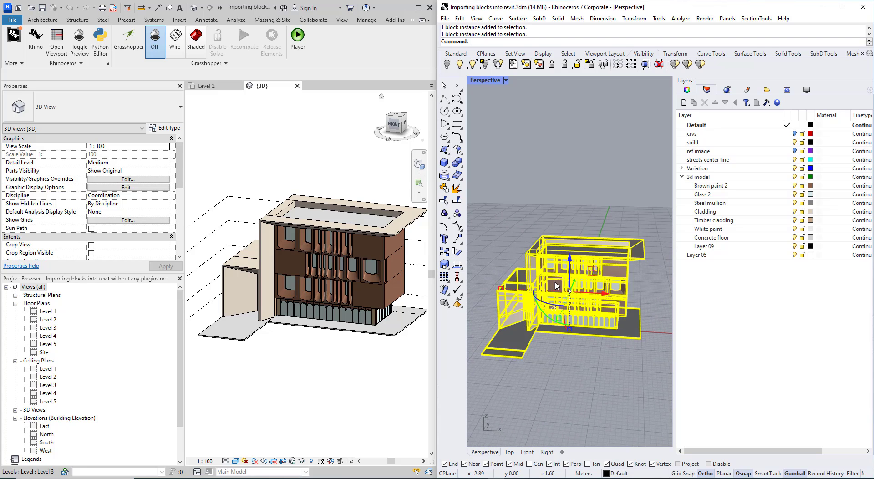
{"action": "double_click", "coordinate": [557, 286]}
{"action": "scroll", "coordinate": [555, 273], "scroll_direction": "up", "scroll_amount": 5}
{"action": "left_click", "coordinate": [557, 270]}
{"action": "scroll", "coordinate": [542, 308], "scroll_direction": "down", "scroll_amount": 3}
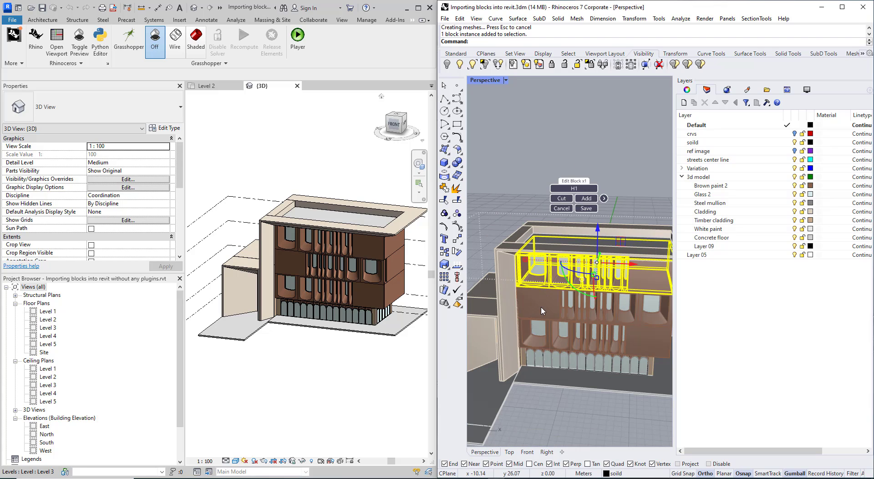
{"action": "scroll", "coordinate": [550, 274], "scroll_direction": "up", "scroll_amount": 3}
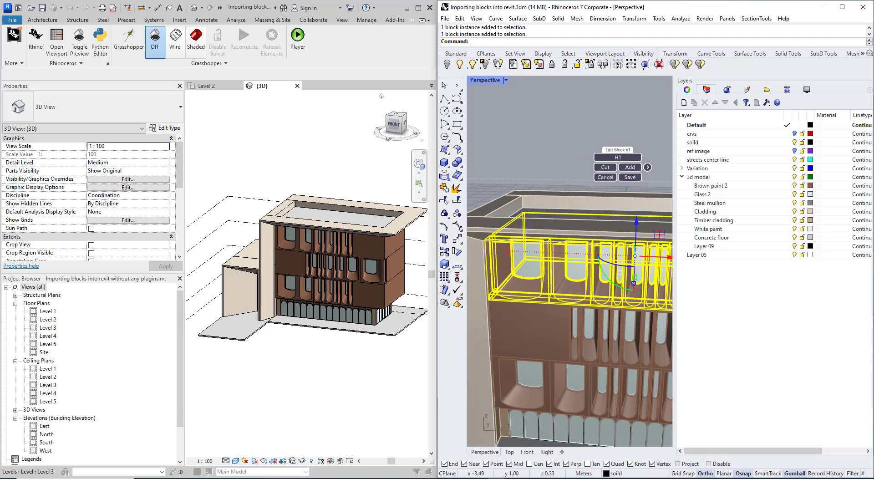
Step: Open the nested floor block FL1, select its window blocks one at a time, and save and close the block edits
{"action": "double_click", "coordinate": [515, 266]}
{"action": "left_click", "coordinate": [518, 269]}
{"action": "left_click", "coordinate": [572, 284]}
{"action": "left_click", "coordinate": [619, 292]}
{"action": "scroll", "coordinate": [522, 299], "scroll_direction": "down", "scroll_amount": 5}
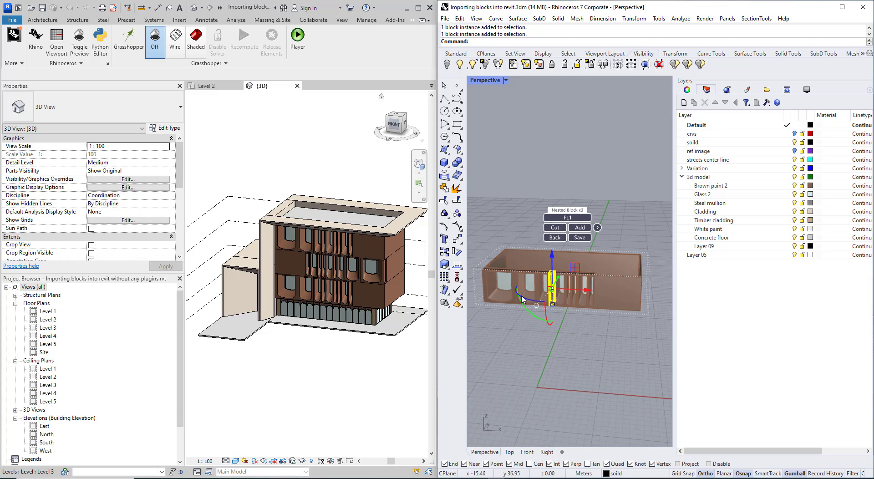
{"action": "left_click", "coordinate": [527, 287]}
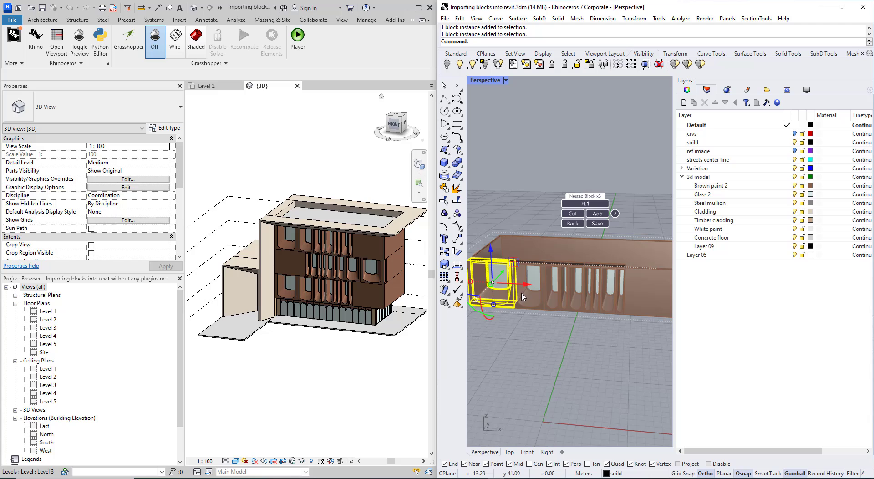
{"action": "scroll", "coordinate": [524, 296], "scroll_direction": "up", "scroll_amount": 2}
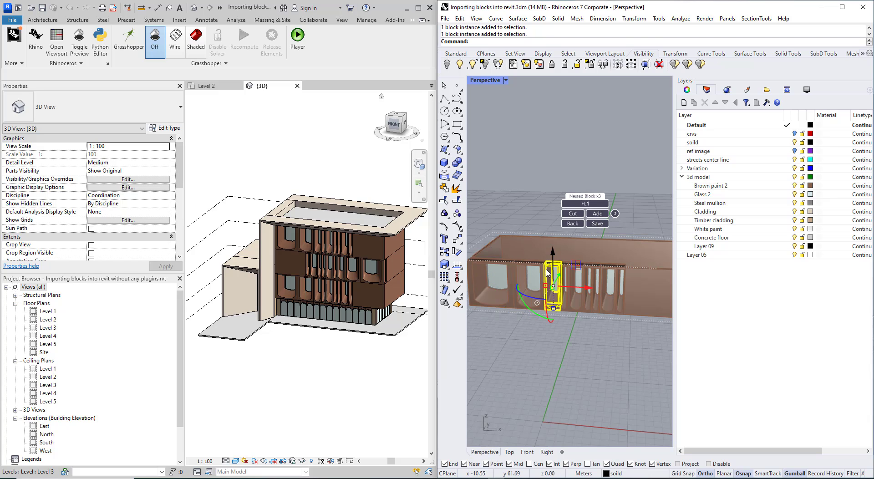
{"action": "left_click", "coordinate": [597, 224]}
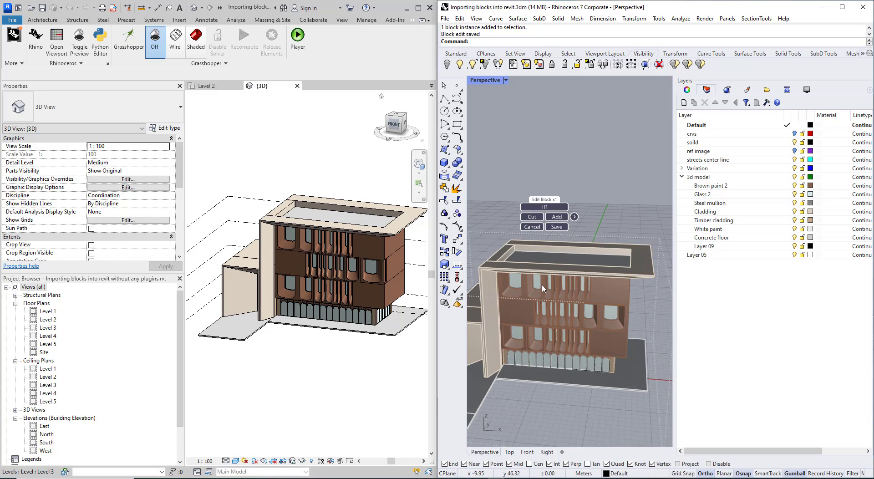
{"action": "scroll", "coordinate": [551, 280], "scroll_direction": "up", "scroll_amount": 2}
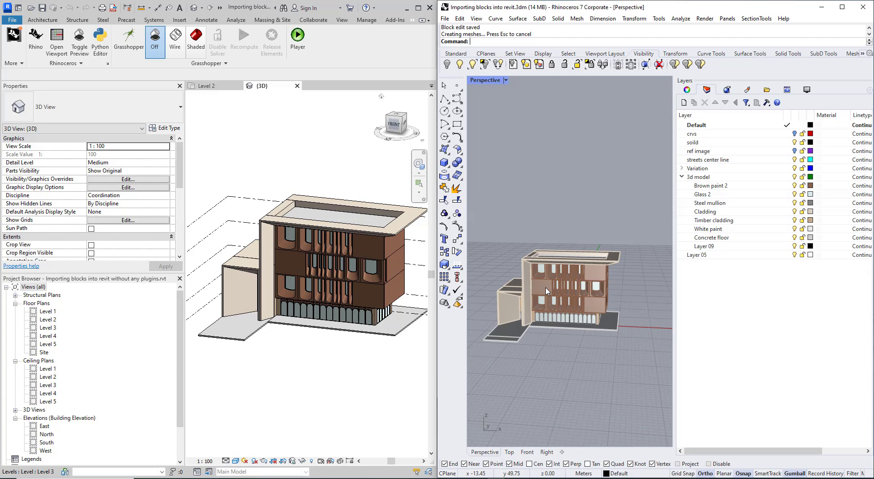
Step: Switch to Revit and inspect the imported building in the 3D view, clearing any selection
{"action": "scroll", "coordinate": [275, 258], "scroll_direction": "up", "scroll_amount": 4}
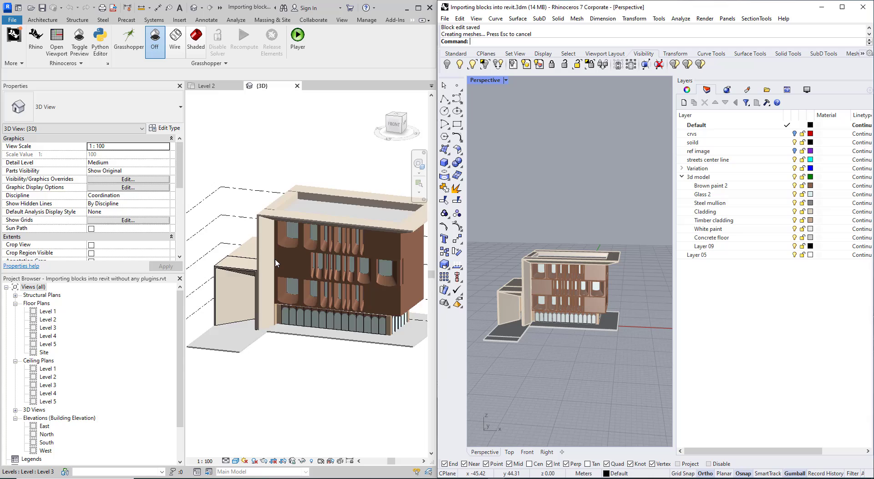
{"action": "scroll", "coordinate": [273, 262], "scroll_direction": "down", "scroll_amount": 3}
{"action": "left_click", "coordinate": [299, 266]}
{"action": "key", "text": "Escape"}
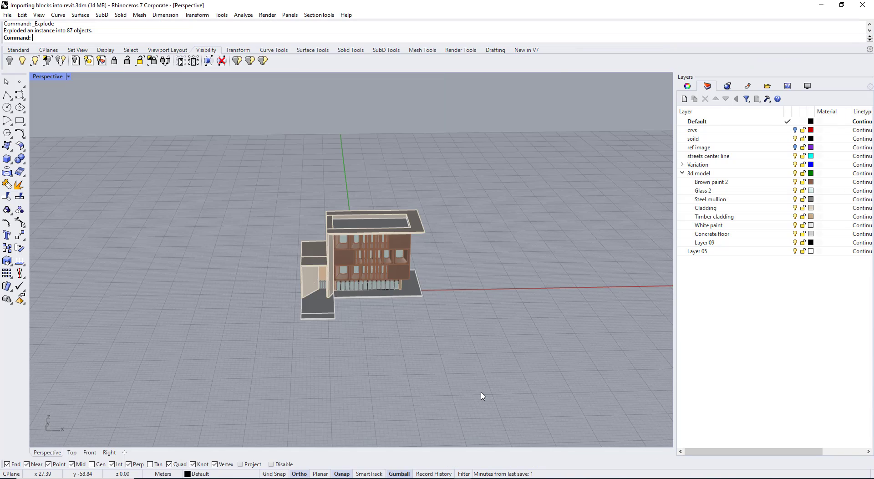
Step: Inspect the exploded building in Rhino, selecting the top-floor facade block and clearing the selection
{"action": "scroll", "coordinate": [439, 375], "scroll_direction": "up", "scroll_amount": 4}
{"action": "scroll", "coordinate": [371, 367], "scroll_direction": "down", "scroll_amount": 4}
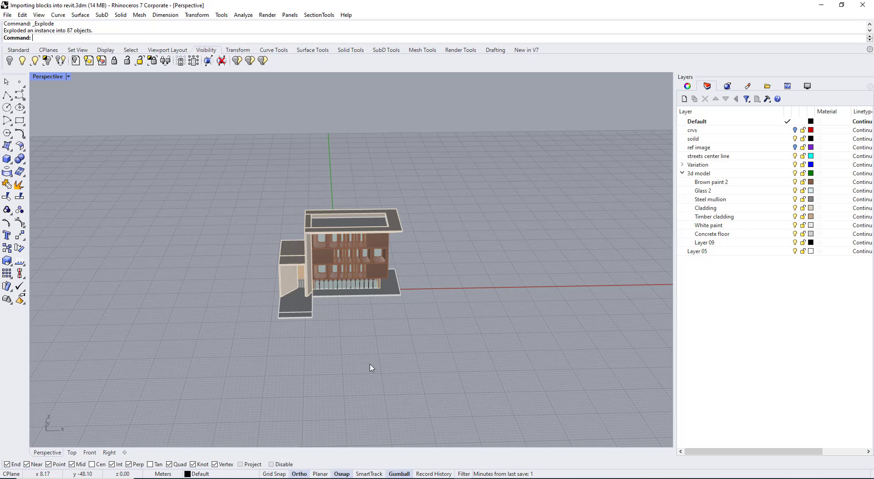
{"action": "right_click_drag", "start_coordinate": [372, 368], "coordinate": [346, 324]}
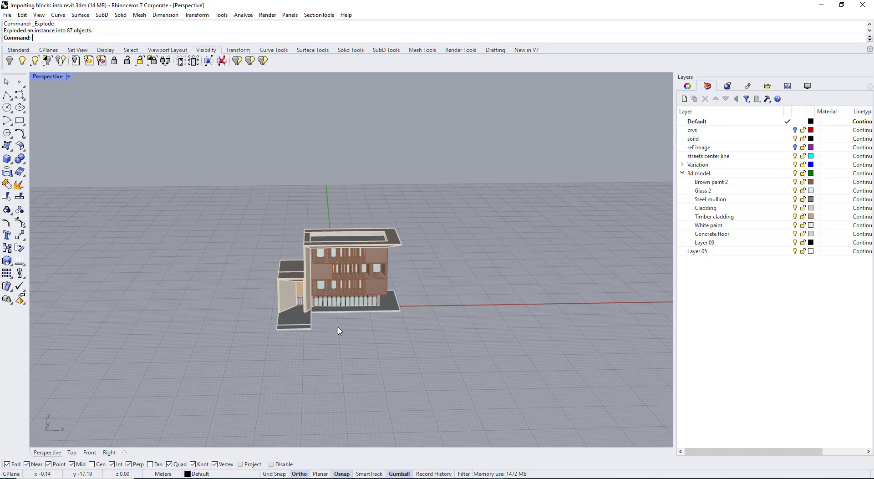
{"action": "scroll", "coordinate": [317, 313], "scroll_direction": "up", "scroll_amount": 2}
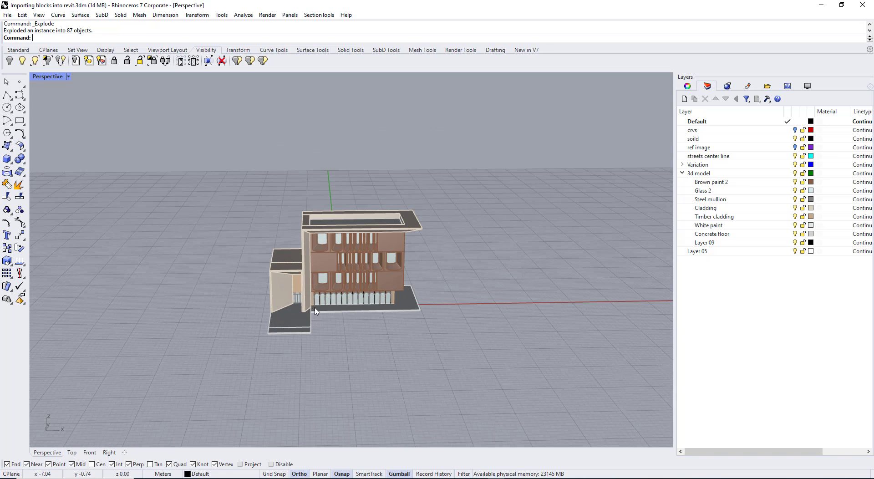
{"action": "scroll", "coordinate": [317, 313], "scroll_direction": "up", "scroll_amount": 2}
{"action": "left_click", "coordinate": [449, 219]}
{"action": "right_click_drag", "start_coordinate": [449, 220], "coordinate": [434, 239]}
{"action": "scroll", "coordinate": [434, 239], "scroll_direction": "up", "scroll_amount": 2}
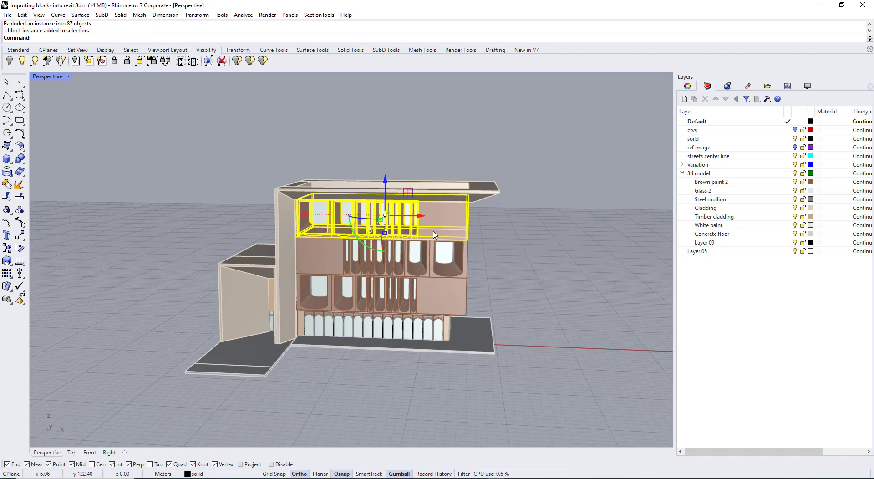
{"action": "left_click", "coordinate": [528, 248]}
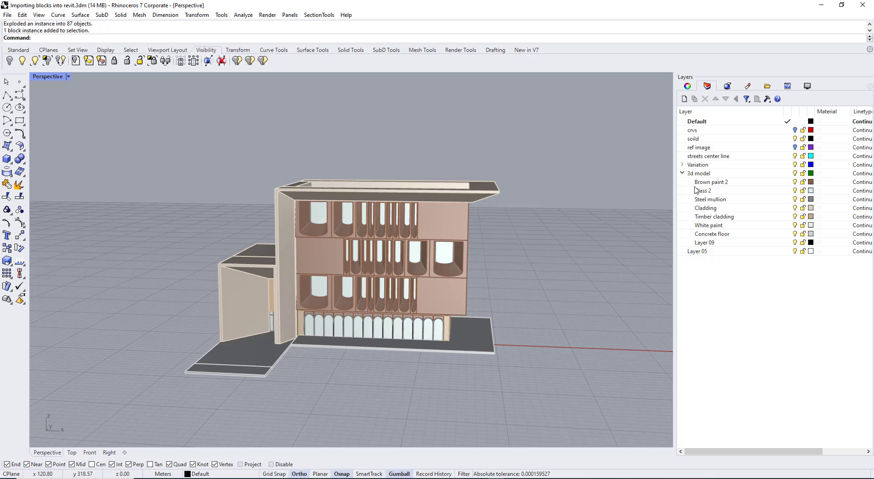
Step: Display the Perspective viewport in Rendered mode to view the facade's materials
{"action": "right_click_drag", "start_coordinate": [406, 209], "coordinate": [412, 217]}
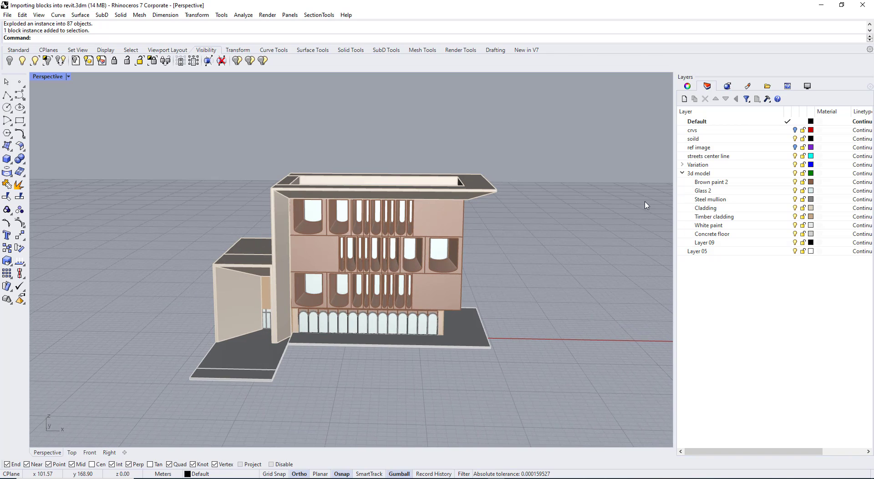
{"action": "left_click", "coordinate": [48, 77]}
{"action": "left_click", "coordinate": [71, 131]}
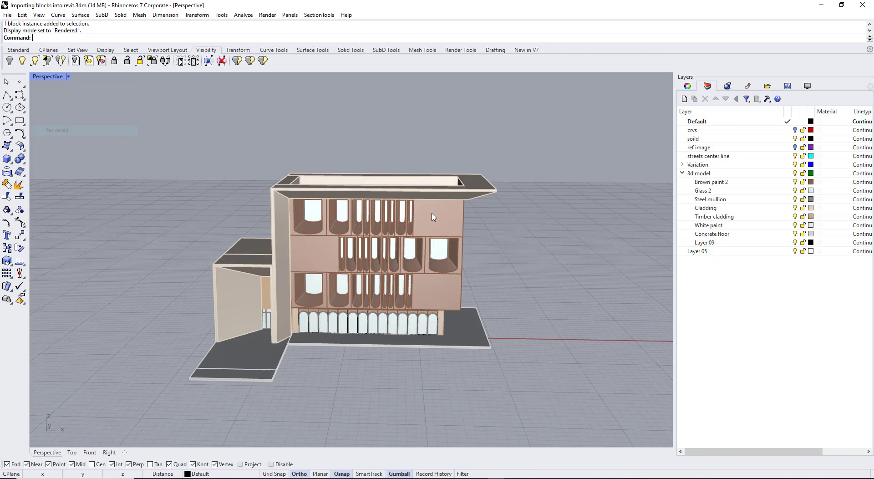
{"action": "scroll", "coordinate": [415, 251], "scroll_direction": "up", "scroll_amount": 2}
{"action": "right_click_drag", "start_coordinate": [412, 247], "coordinate": [432, 221]}
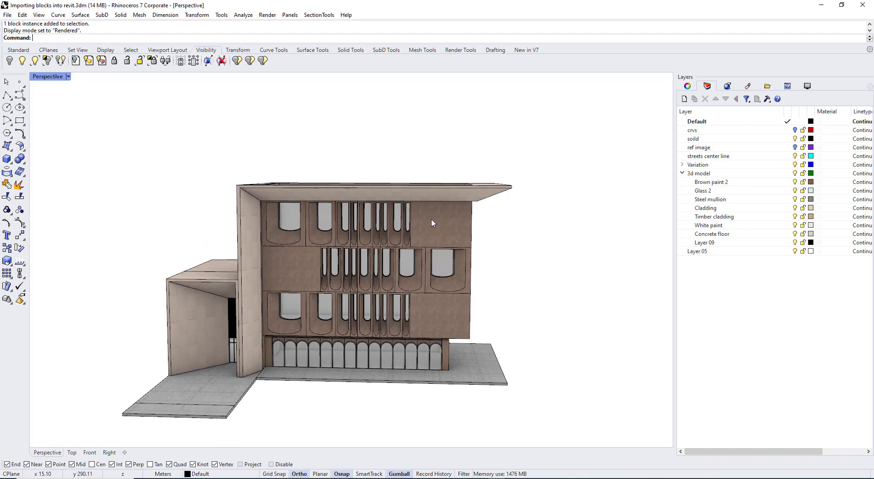
Step: Return the viewport to Shaded mode and check the display colour of the Brown paint 2 layer, leaving it as is
{"action": "left_click", "coordinate": [723, 183]}
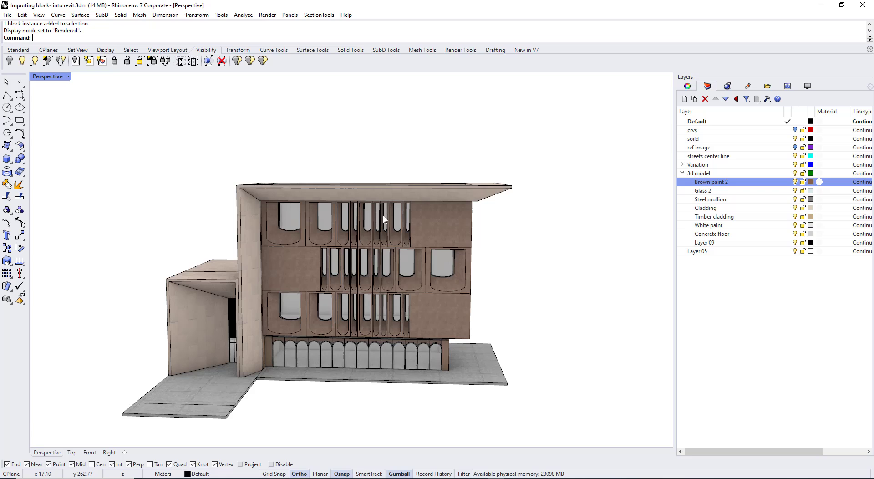
{"action": "left_click", "coordinate": [48, 76]}
{"action": "left_click", "coordinate": [78, 121]}
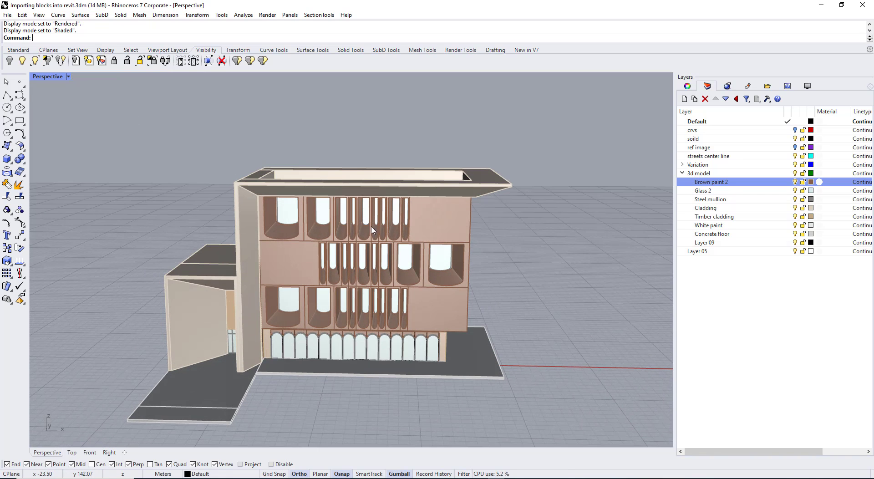
{"action": "left_click", "coordinate": [811, 182]}
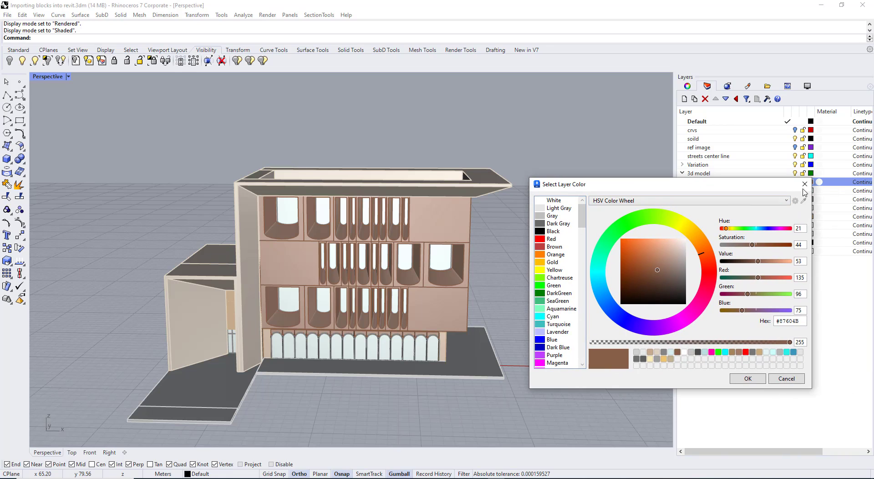
{"action": "left_click", "coordinate": [805, 184]}
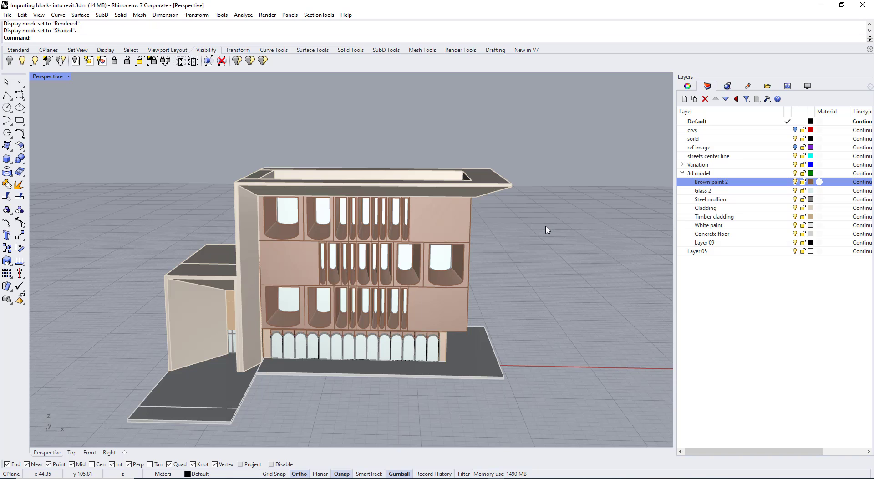
Step: Examine the building from the entrance side and above, selecting a single solid and clearing the selection
{"action": "right_click_drag", "start_coordinate": [548, 230], "coordinate": [422, 257]}
{"action": "right_click_drag", "start_coordinate": [327, 275], "coordinate": [343, 275]}
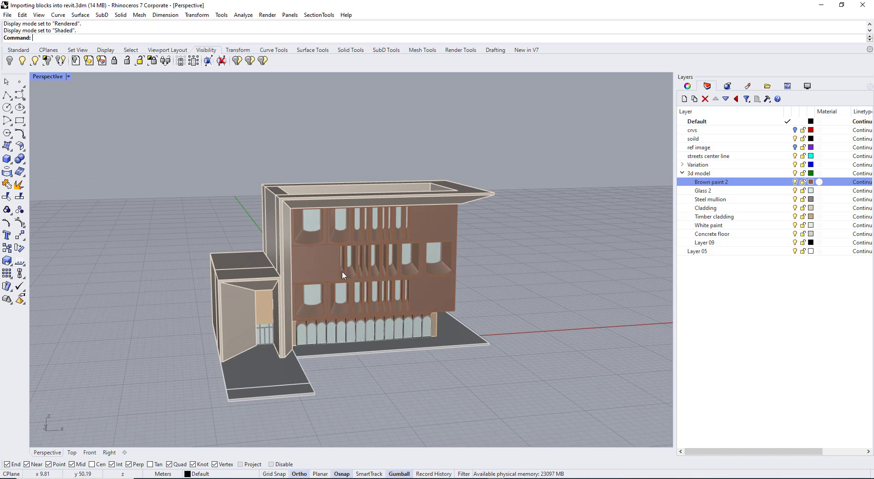
{"action": "right_click_drag", "start_coordinate": [272, 240], "coordinate": [269, 254]}
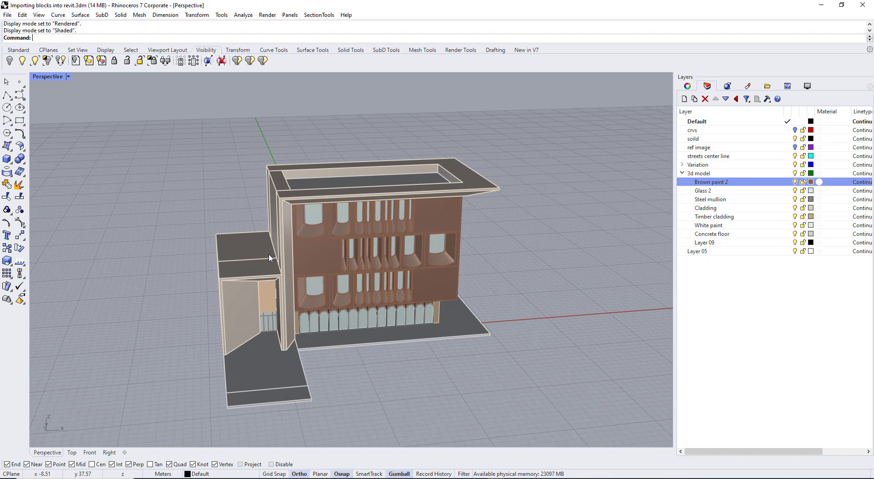
{"action": "left_click", "coordinate": [294, 246]}
{"action": "scroll", "coordinate": [349, 248], "scroll_direction": "down", "scroll_amount": 4}
{"action": "left_click", "coordinate": [391, 315]}
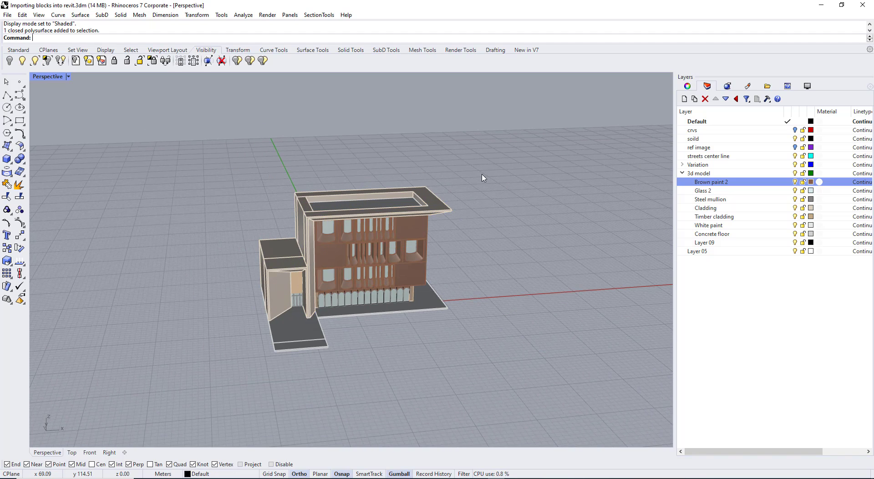
Step: Select all of the building's objects to review its separate parts, and clear the selection
{"action": "scroll", "coordinate": [379, 256], "scroll_direction": "up", "scroll_amount": 2}
{"action": "right_click_drag", "start_coordinate": [381, 261], "coordinate": [386, 228]}
{"action": "left_click_drag", "start_coordinate": [528, 155], "coordinate": [153, 428]}
{"action": "right_click_drag", "start_coordinate": [195, 284], "coordinate": [236, 311]}
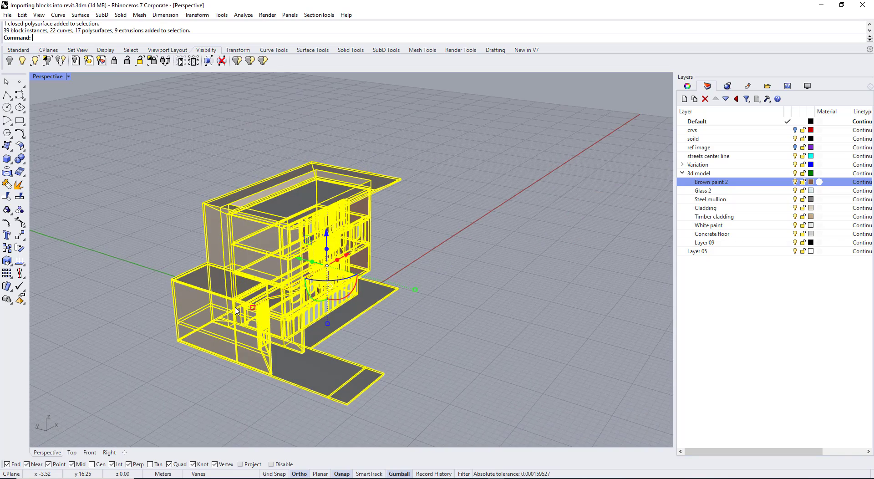
{"action": "left_click", "coordinate": [440, 300]}
Step: Check the individual blocks on the upper floors and the ground-floor arcade by selecting them one at a time
{"action": "right_click_drag", "start_coordinate": [440, 300], "coordinate": [383, 286]}
{"action": "scroll", "coordinate": [382, 286], "scroll_direction": "up", "scroll_amount": 3}
{"action": "left_click", "coordinate": [397, 230]}
{"action": "left_click", "coordinate": [418, 291]}
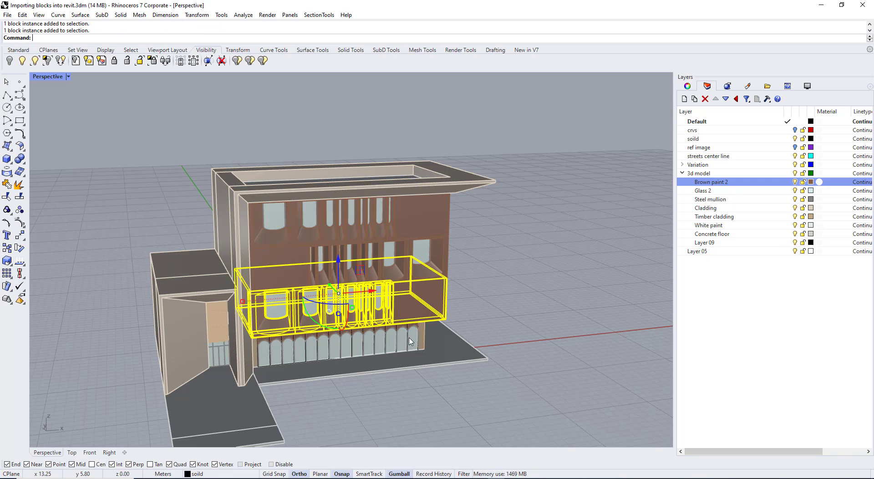
{"action": "left_click", "coordinate": [413, 342]}
{"action": "left_click", "coordinate": [492, 302]}
{"action": "scroll", "coordinate": [397, 344], "scroll_direction": "up", "scroll_amount": 5}
{"action": "left_click", "coordinate": [394, 347]}
{"action": "left_click", "coordinate": [537, 285]}
{"action": "scroll", "coordinate": [537, 285], "scroll_direction": "down", "scroll_amount": 10}
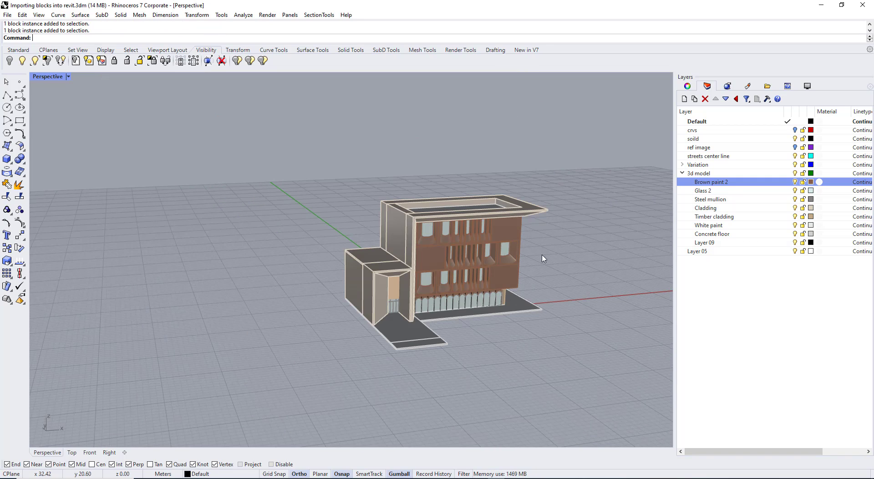
Step: Combine all of the building's objects into one block named H2, with its base point at the low volume's lower outer corner
{"action": "left_click_drag", "start_coordinate": [580, 191], "coordinate": [283, 406]}
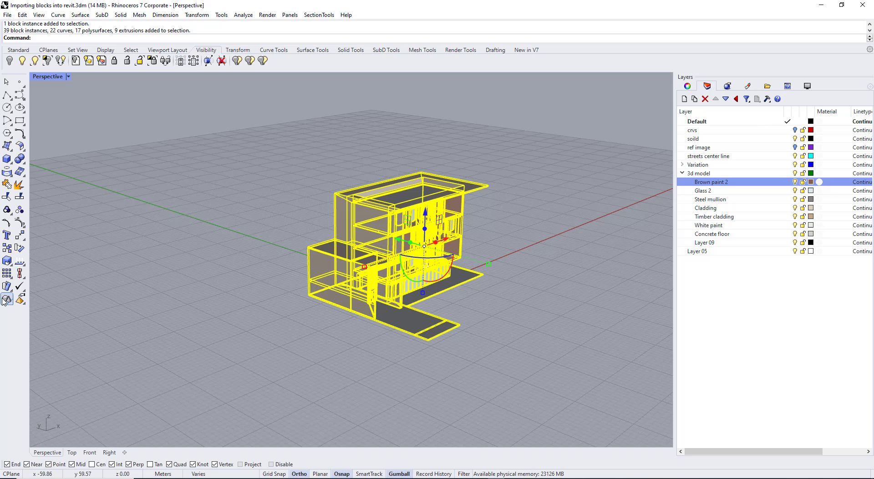
{"action": "left_click", "coordinate": [7, 301]}
{"action": "scroll", "coordinate": [312, 282], "scroll_direction": "up", "scroll_amount": 3}
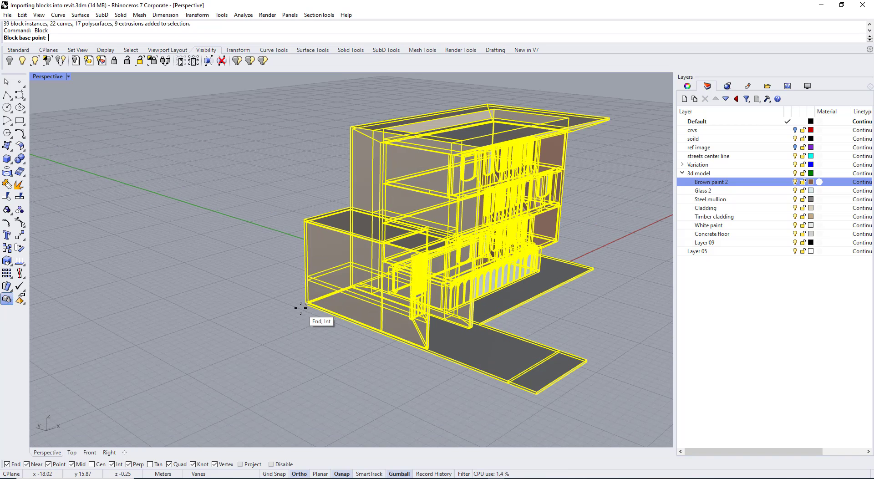
{"action": "left_click", "coordinate": [304, 304]}
{"action": "left_click_drag", "start_coordinate": [97, 159], "coordinate": [186, 158]}
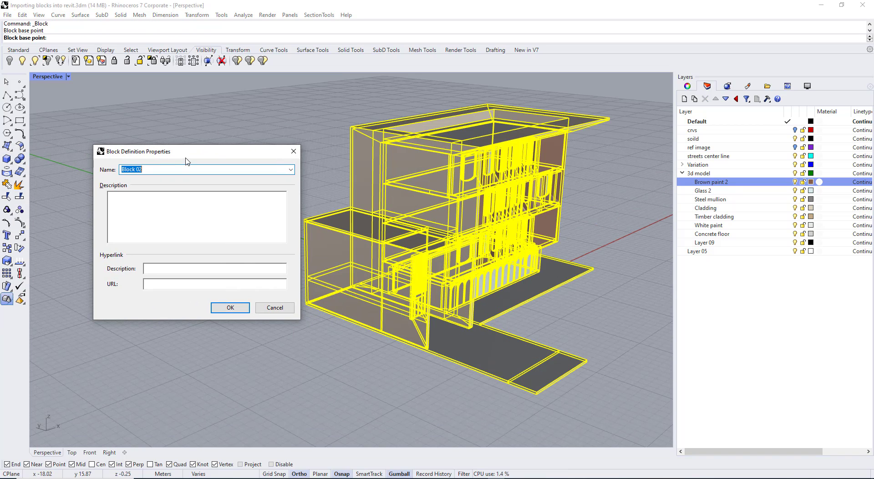
{"action": "type", "text": "H2"}
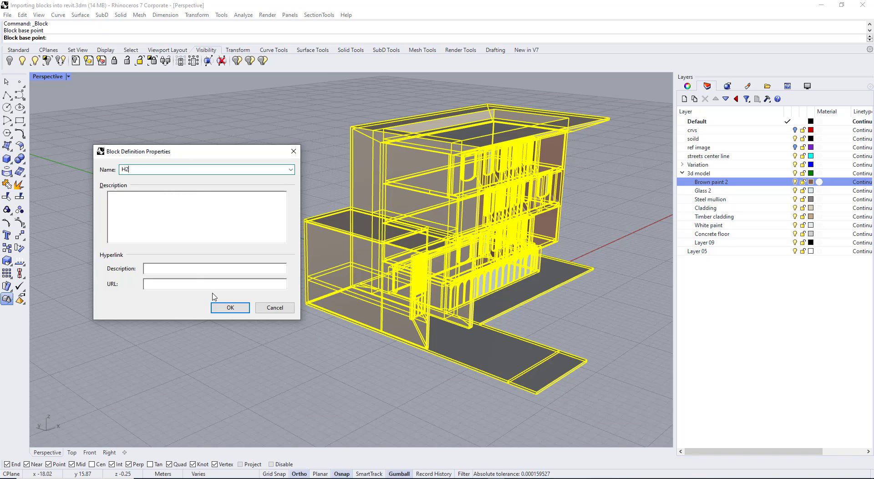
{"action": "left_click", "coordinate": [223, 308]}
Step: Launch Grasshopper and dismiss its getting-started tutorial browser
{"action": "scroll", "coordinate": [266, 283], "scroll_direction": "down", "scroll_amount": 5}
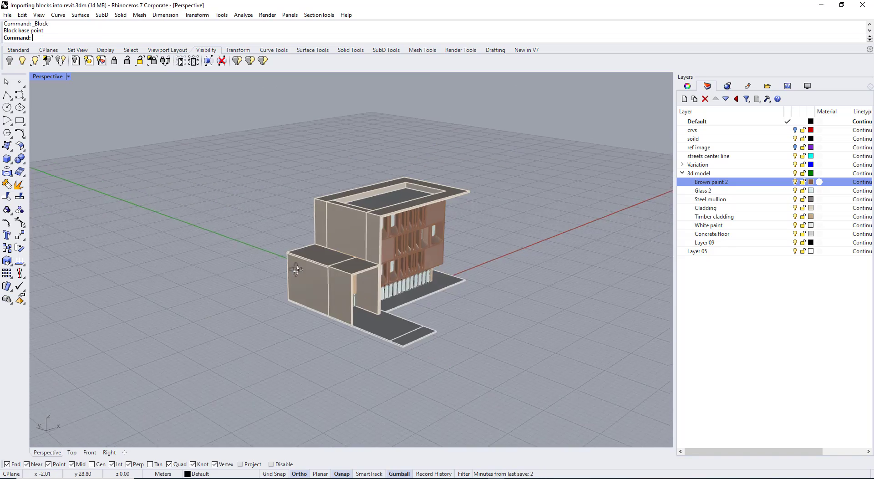
{"action": "right_click_drag", "start_coordinate": [294, 268], "coordinate": [268, 278]}
{"action": "right_click_drag", "start_coordinate": [383, 256], "coordinate": [315, 260], "text": "shift"}
{"action": "scroll", "coordinate": [315, 263], "scroll_direction": "up", "scroll_amount": 3}
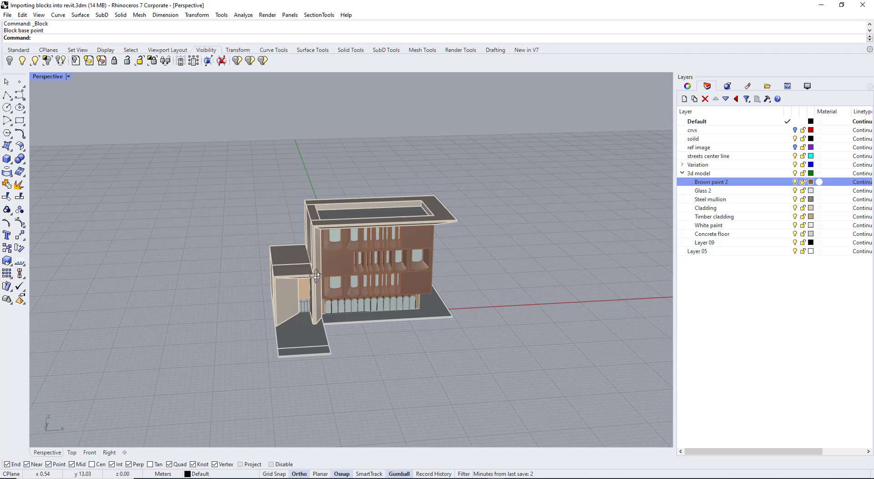
{"action": "scroll", "coordinate": [279, 244], "scroll_direction": "down", "scroll_amount": 1}
{"action": "scroll", "coordinate": [469, 228], "scroll_direction": "down", "scroll_amount": 2}
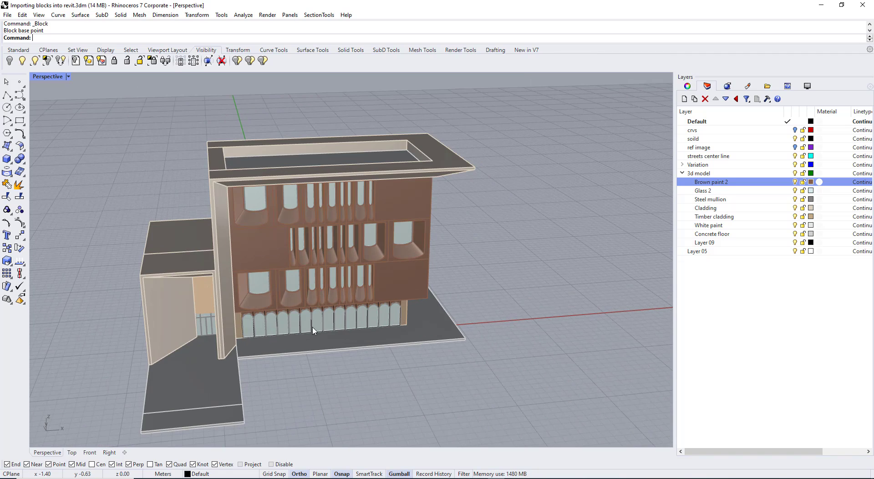
{"action": "type", "text": "Gras"}
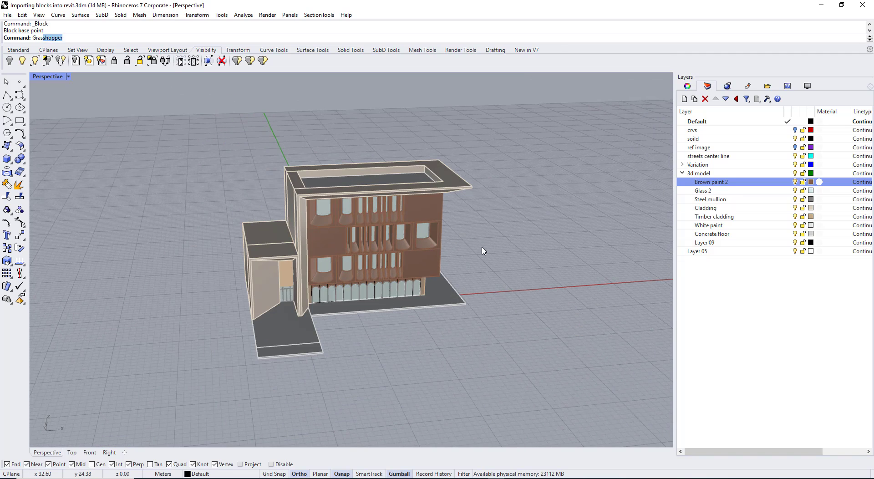
{"action": "key", "text": "Return"}
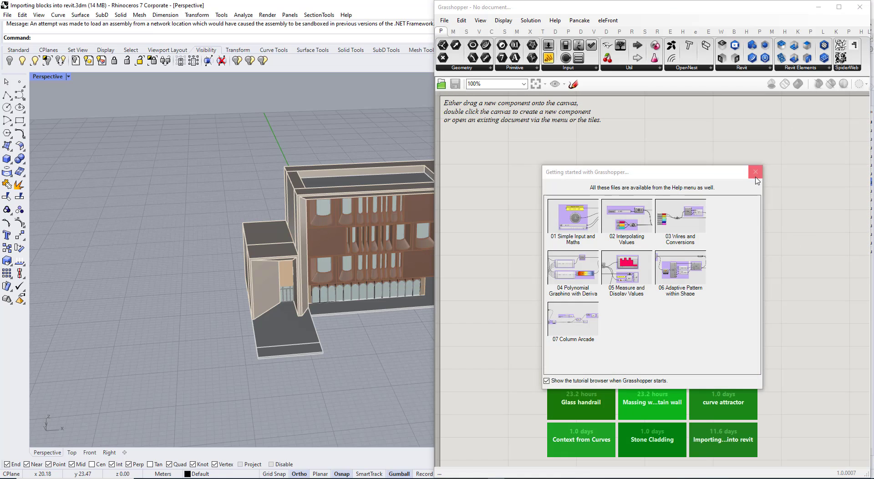
{"action": "left_click", "coordinate": [757, 174]}
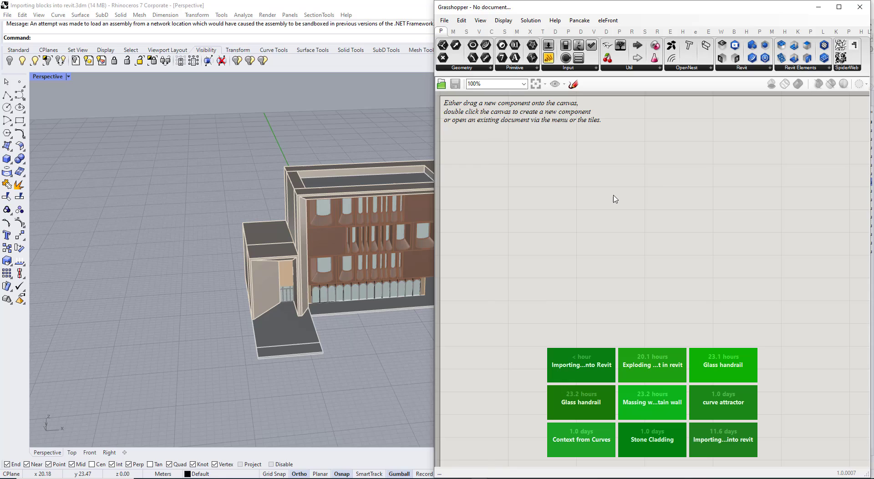
{"action": "double_click", "coordinate": [615, 199]}
{"action": "type", "text": "link"}
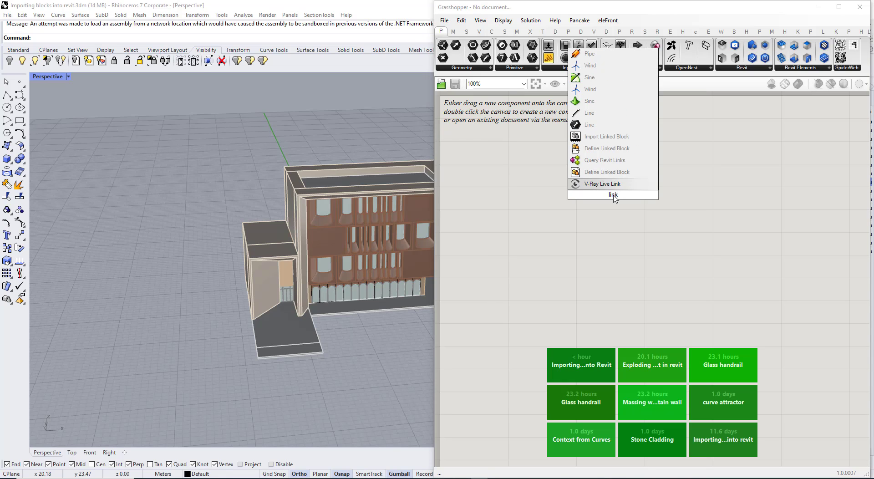
{"action": "type", "text": " b"}
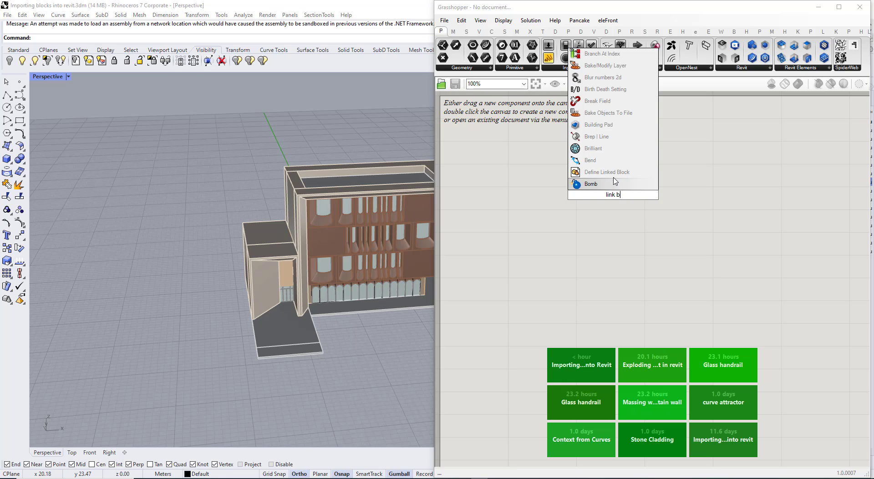
{"action": "key", "text": "Escape"}
Step: Find Elefront's block components and place a Reference Block by Name component on the canvas
{"action": "left_click", "coordinate": [671, 32]}
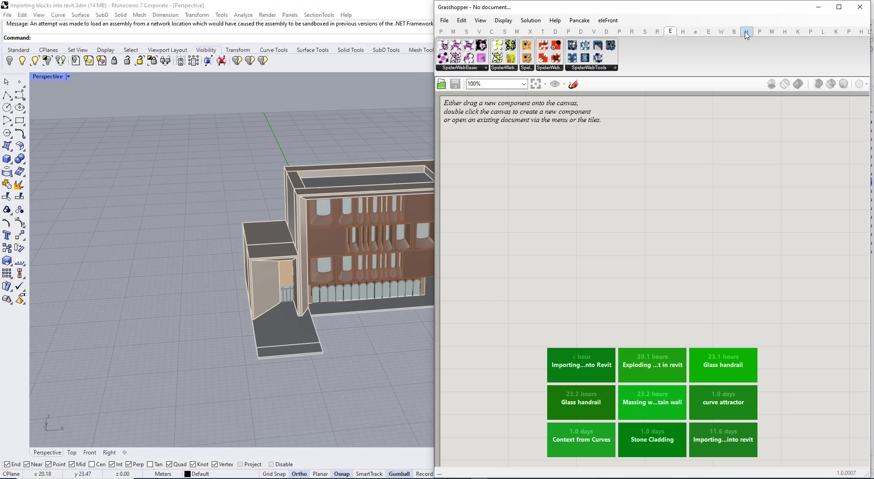
{"action": "left_click", "coordinate": [708, 31]}
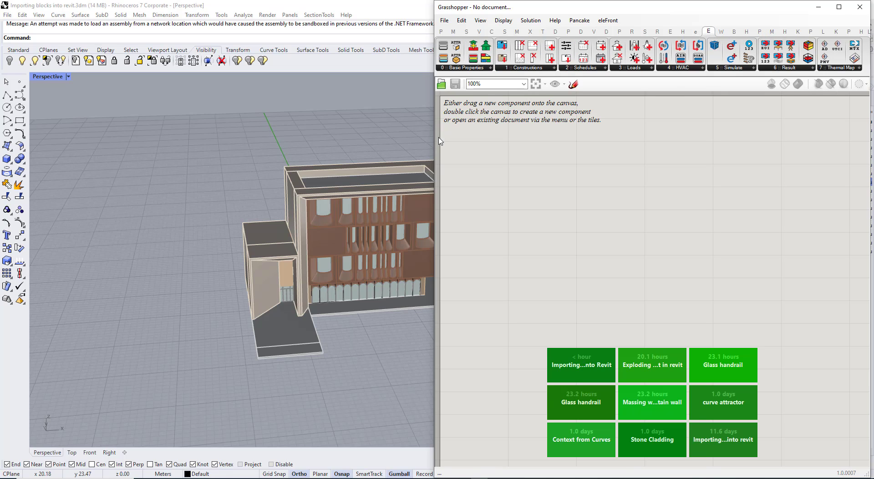
{"action": "left_click_drag", "start_coordinate": [434, 135], "coordinate": [136, 135]}
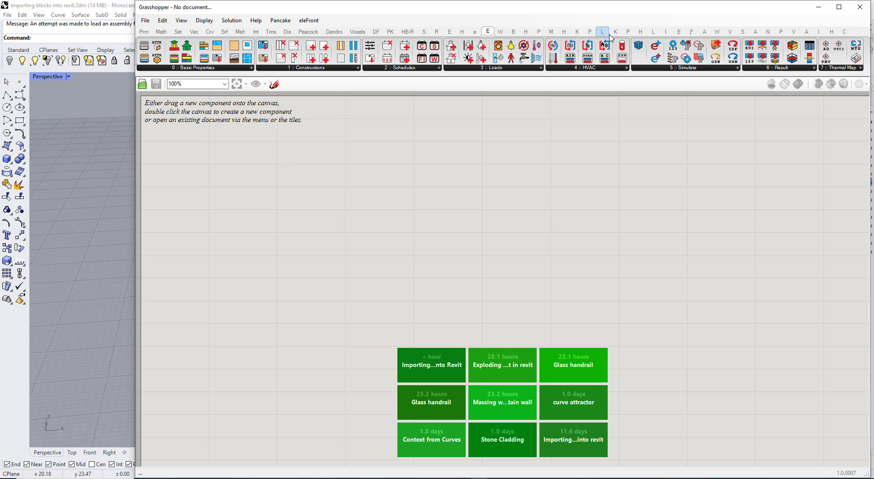
{"action": "left_click", "coordinate": [679, 33]}
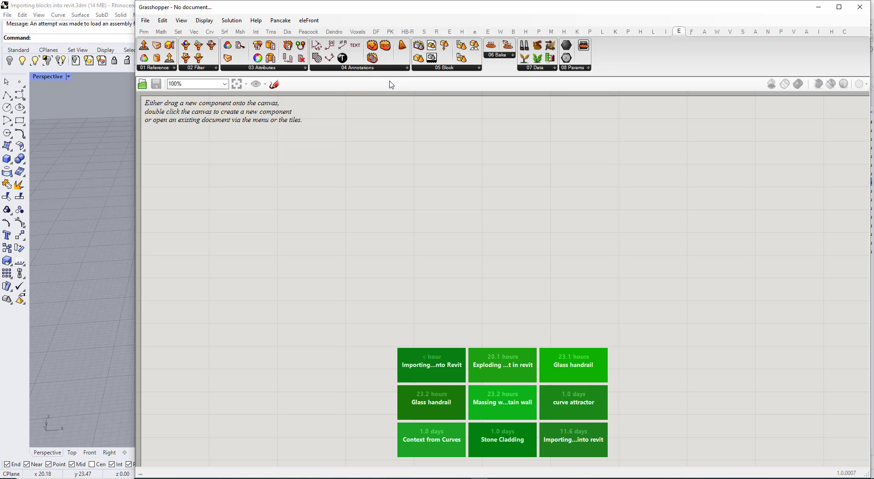
{"action": "left_click_drag", "start_coordinate": [132, 144], "coordinate": [430, 125]}
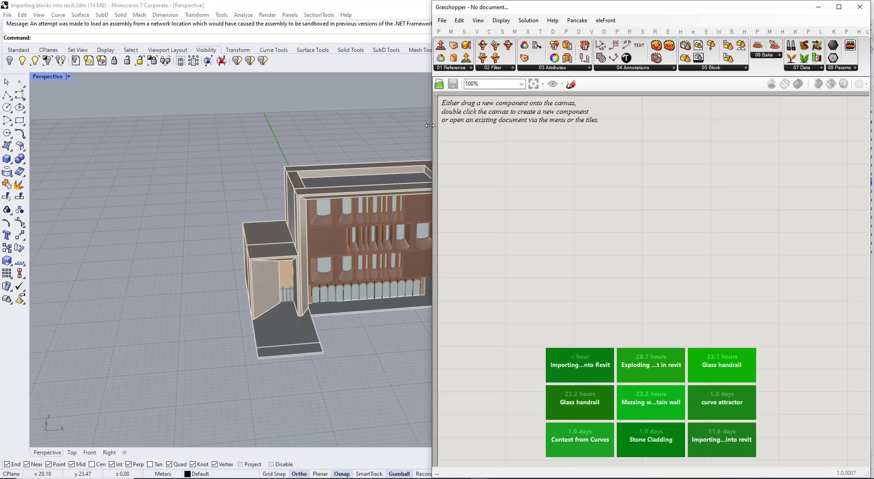
{"action": "left_click", "coordinate": [720, 71]}
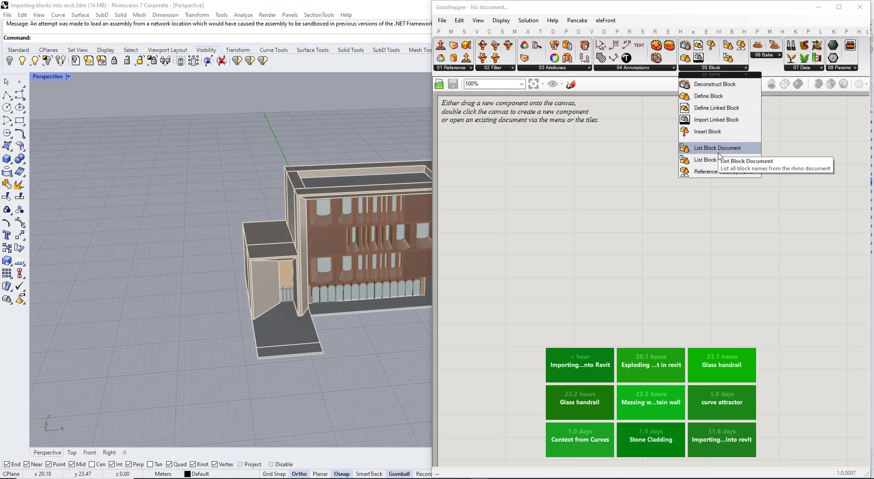
{"action": "left_click", "coordinate": [718, 172]}
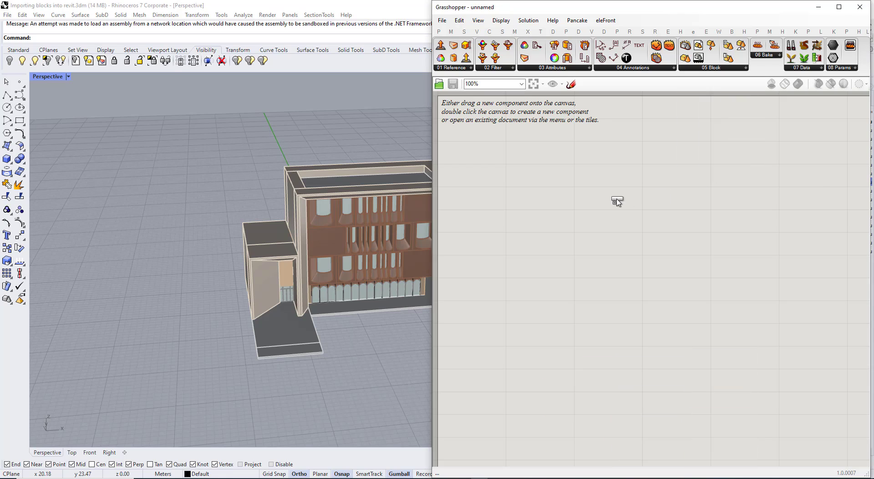
{"action": "left_click", "coordinate": [617, 199]}
Step: Add a text panel beside the Reference Block by Name component and set its content to H2
{"action": "double_click", "coordinate": [562, 199]}
{"action": "type", "text": "p"}
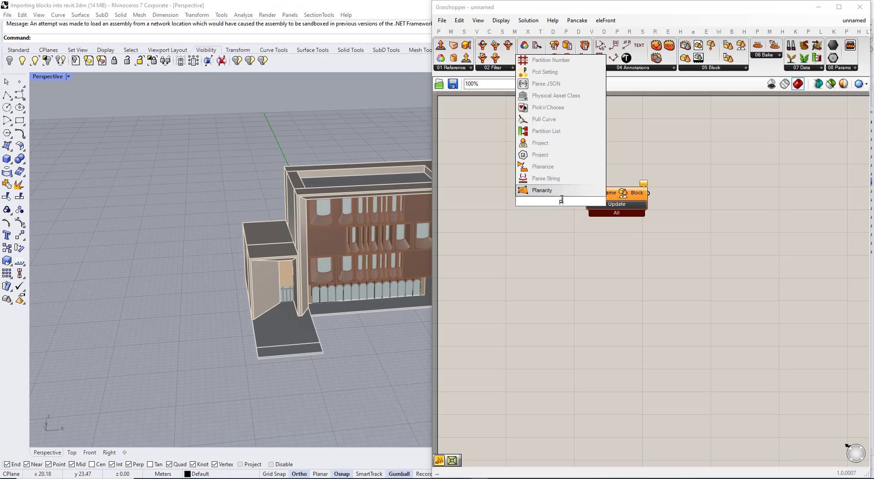
{"action": "type", "text": "anel"}
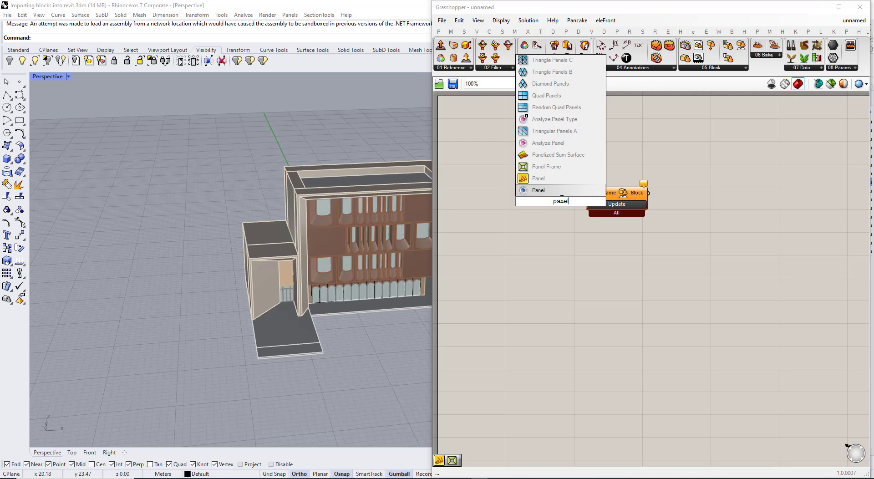
{"action": "left_click", "coordinate": [564, 195]}
{"action": "left_click_drag", "start_coordinate": [551, 212], "coordinate": [535, 232]}
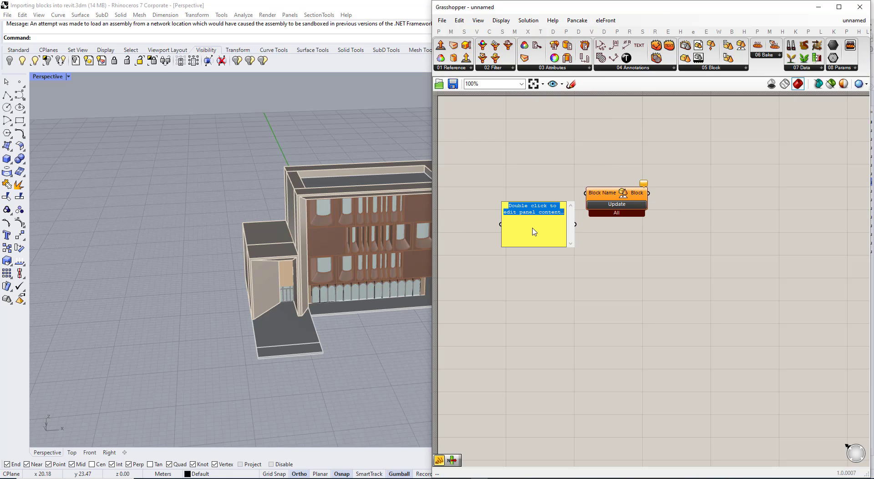
{"action": "type", "text": "H2"}
{"action": "left_click", "coordinate": [539, 170]}
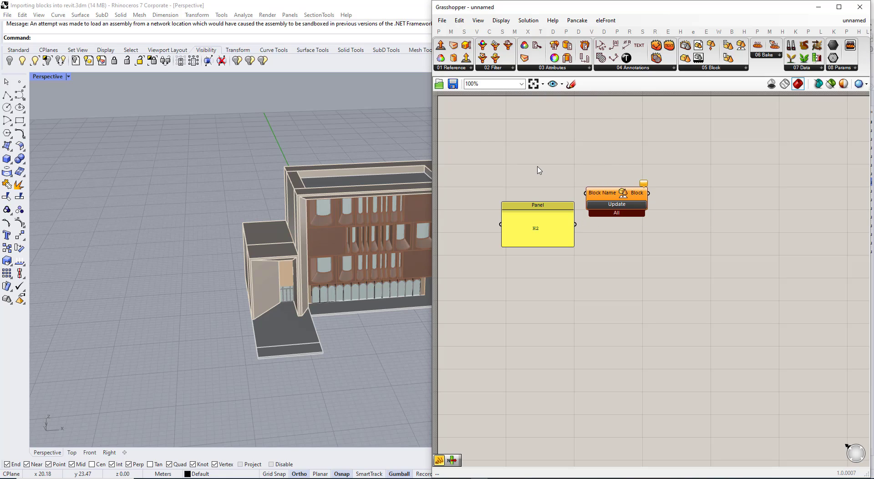
Step: Place the utility component with the Exceptions input above the panel so that components display their name labels
{"action": "left_click", "coordinate": [439, 32]}
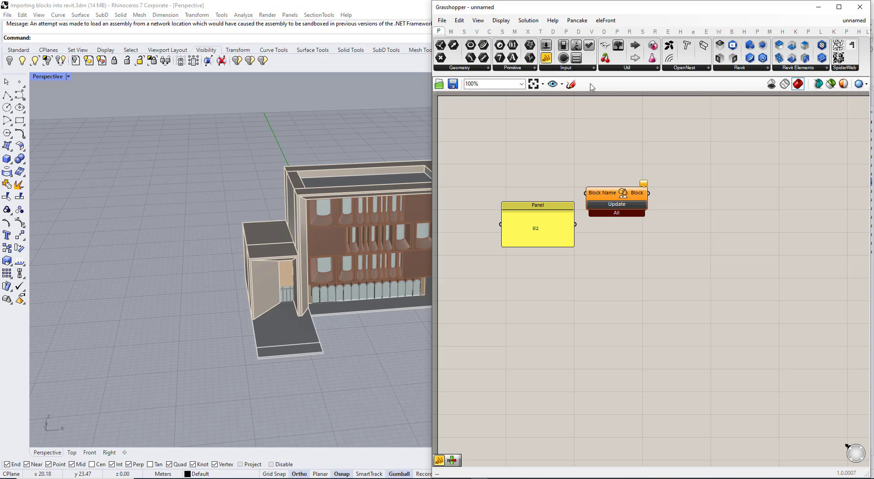
{"action": "left_click", "coordinate": [539, 112]}
{"action": "left_click_drag", "start_coordinate": [538, 118], "coordinate": [489, 131]}
{"action": "key", "text": "Delete"}
{"action": "left_click", "coordinate": [605, 47]}
{"action": "left_click", "coordinate": [549, 105]}
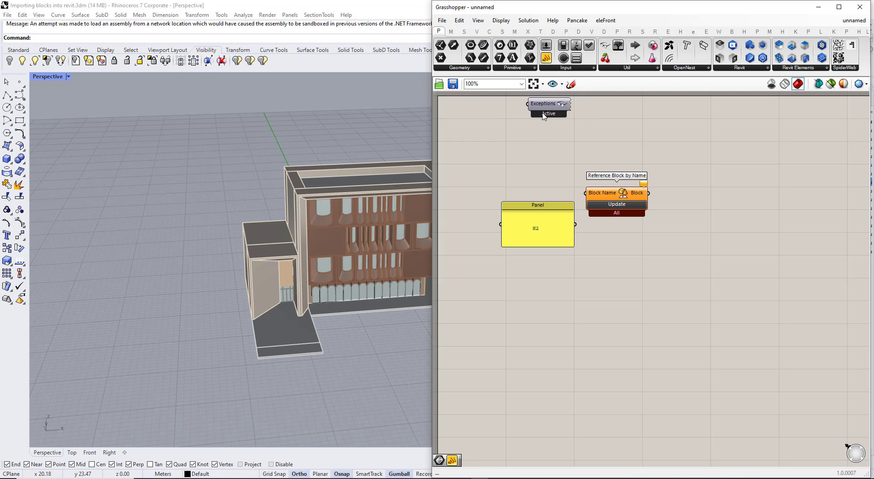
{"action": "left_click_drag", "start_coordinate": [549, 107], "coordinate": [520, 113]}
Step: Connect the H2 panel to the Block Name input of Reference Block by Name
{"action": "scroll", "coordinate": [535, 177], "scroll_direction": "up", "scroll_amount": 1}
{"action": "left_click_drag", "start_coordinate": [584, 234], "coordinate": [612, 235]}
{"action": "left_click", "coordinate": [609, 283]}
Step: Check the referenced block's geometry in the Rhino viewport by selecting and deselecting the Reference Block by Name component
{"action": "left_click", "coordinate": [623, 239]}
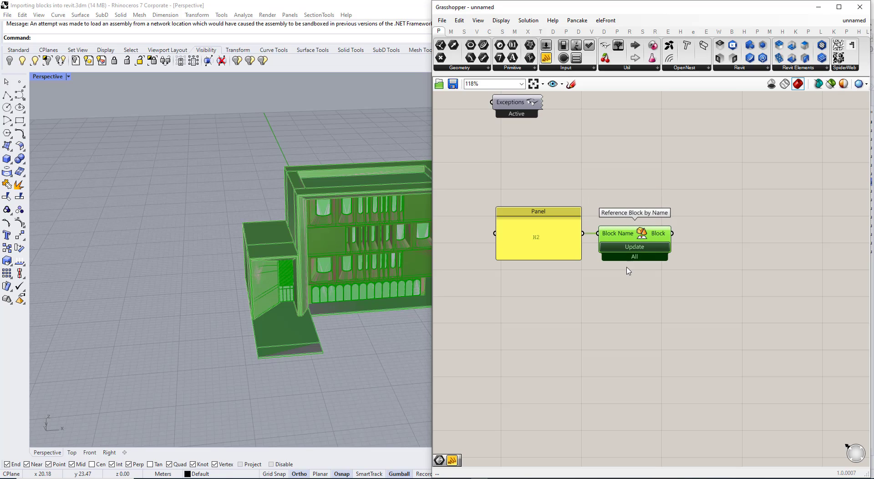
{"action": "left_click", "coordinate": [640, 289]}
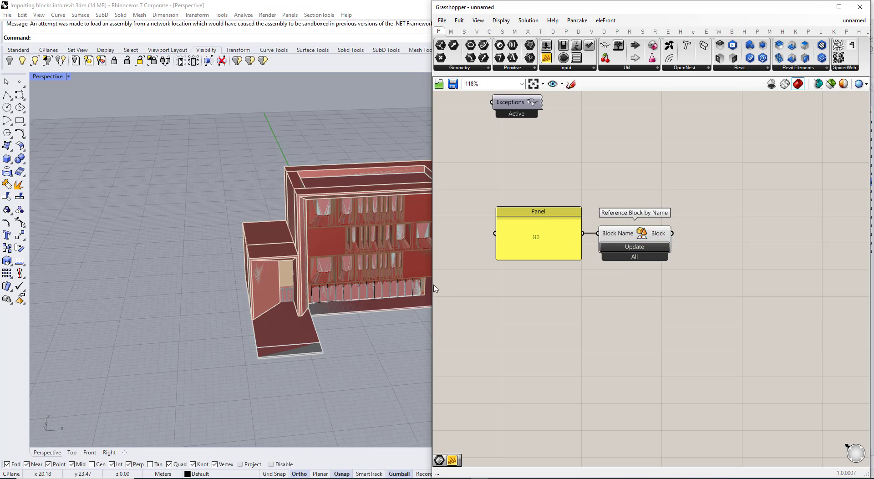
{"action": "scroll", "coordinate": [293, 287], "scroll_direction": "down", "scroll_amount": 5}
{"action": "scroll", "coordinate": [329, 245], "scroll_direction": "up", "scroll_amount": 5}
{"action": "left_click", "coordinate": [625, 235]}
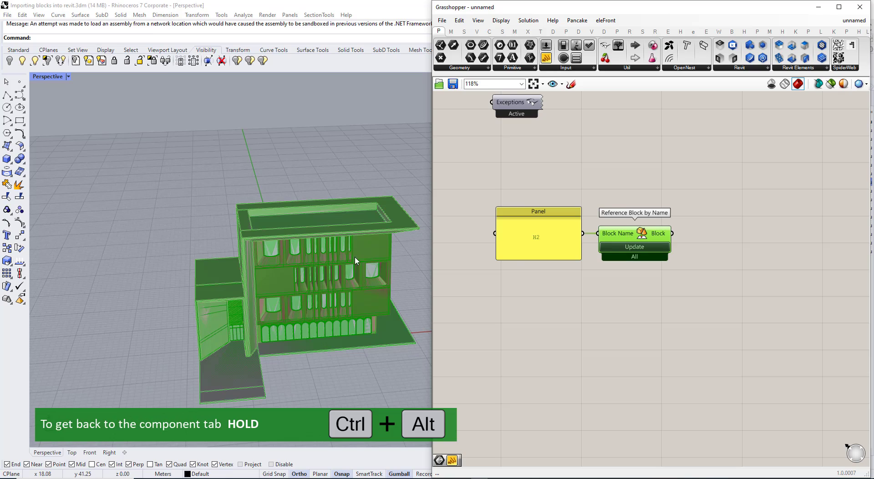
{"action": "left_click", "coordinate": [663, 307]}
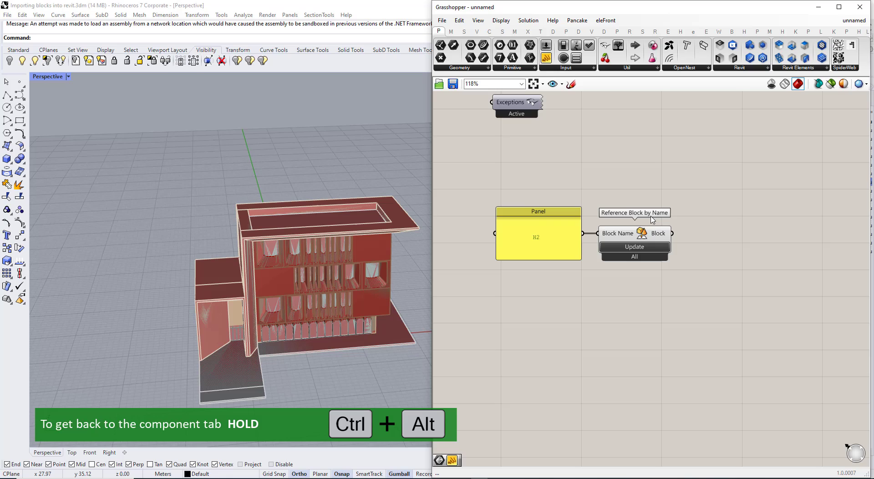
Step: Add a Deconstruct Block component from the same category and feed it the Block output of Reference Block by Name
{"action": "left_click", "coordinate": [632, 235], "text": "ctrl+alt"}
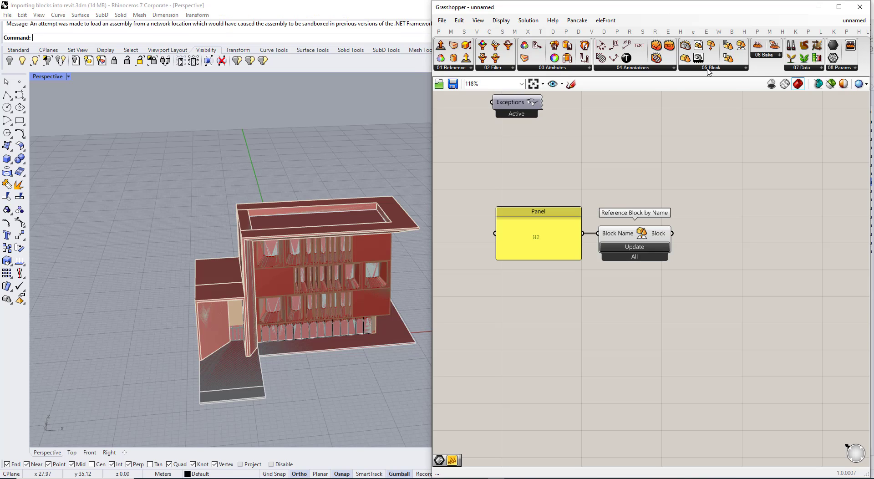
{"action": "left_click", "coordinate": [709, 69]}
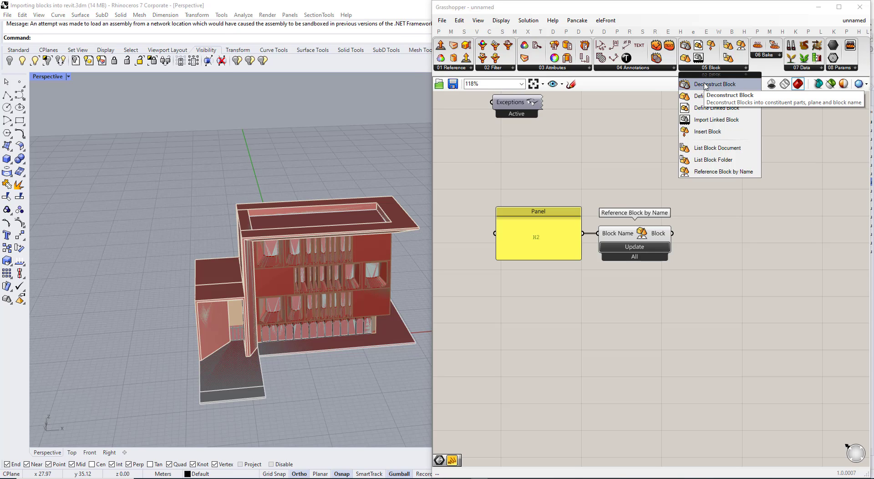
{"action": "left_click", "coordinate": [703, 89]}
{"action": "left_click", "coordinate": [714, 212]}
{"action": "scroll", "coordinate": [709, 228], "scroll_direction": "up", "scroll_amount": 2}
{"action": "left_click_drag", "start_coordinate": [718, 216], "coordinate": [729, 252]}
{"action": "left_click_drag", "start_coordinate": [659, 236], "coordinate": [705, 233]}
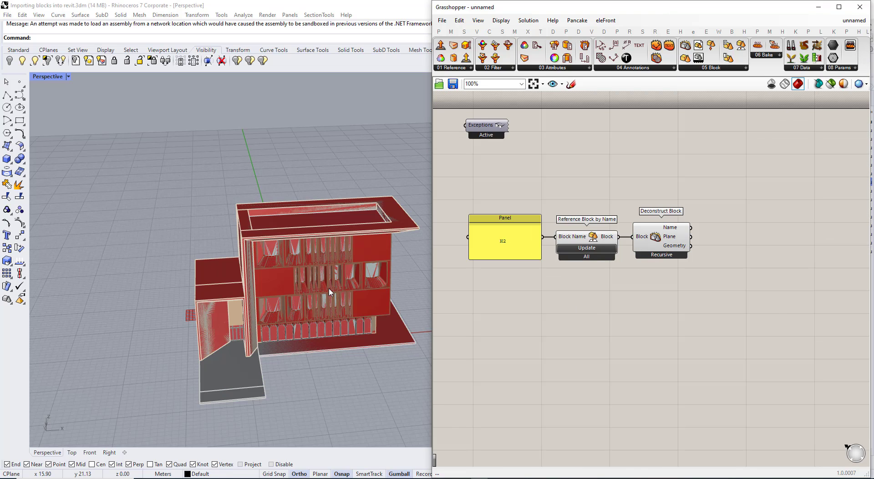
Step: Place Elefront's Get Rhino Attributes component after Deconstruct Block, level with its Geometry output
{"action": "left_click", "coordinate": [316, 288]}
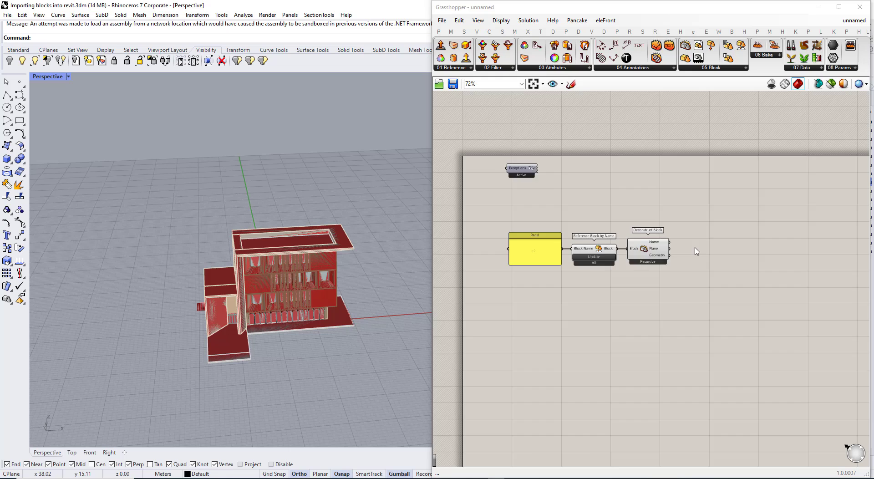
{"action": "scroll", "coordinate": [641, 250], "scroll_direction": "down", "scroll_amount": 2}
{"action": "left_click", "coordinate": [533, 72]}
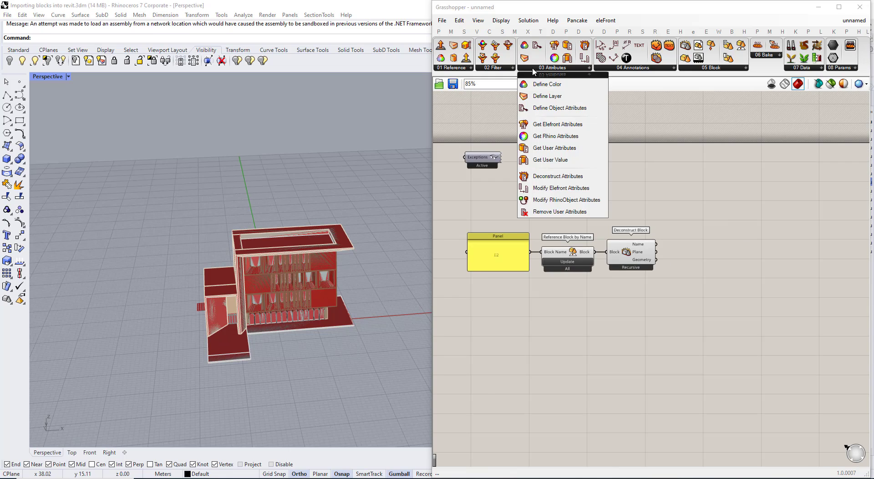
{"action": "left_click", "coordinate": [555, 136]}
{"action": "left_click", "coordinate": [705, 246]}
{"action": "scroll", "coordinate": [681, 251], "scroll_direction": "up", "scroll_amount": 4}
{"action": "left_click_drag", "start_coordinate": [678, 250], "coordinate": [681, 266]}
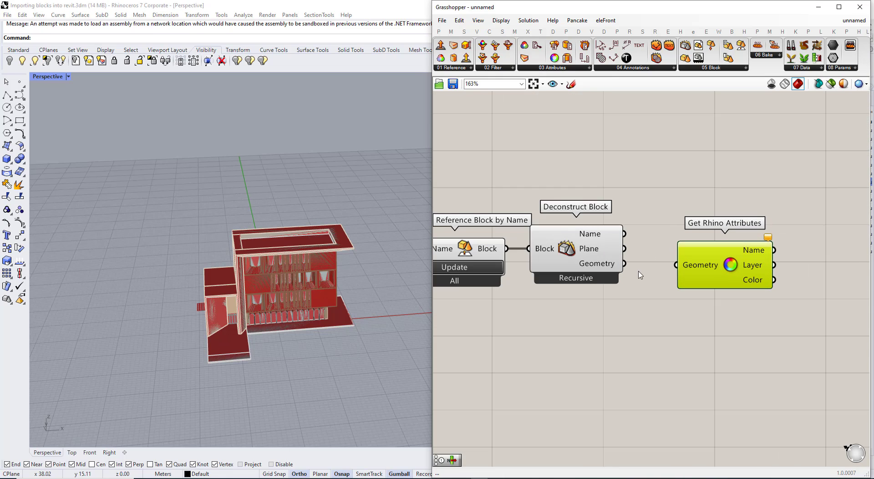
Step: Connect Deconstruct Block's Geometry output to the Geometry input of Get Rhino Attributes and move the two components closer together
{"action": "left_click_drag", "start_coordinate": [625, 263], "coordinate": [678, 266]}
{"action": "scroll", "coordinate": [638, 268], "scroll_direction": "down", "scroll_amount": 1}
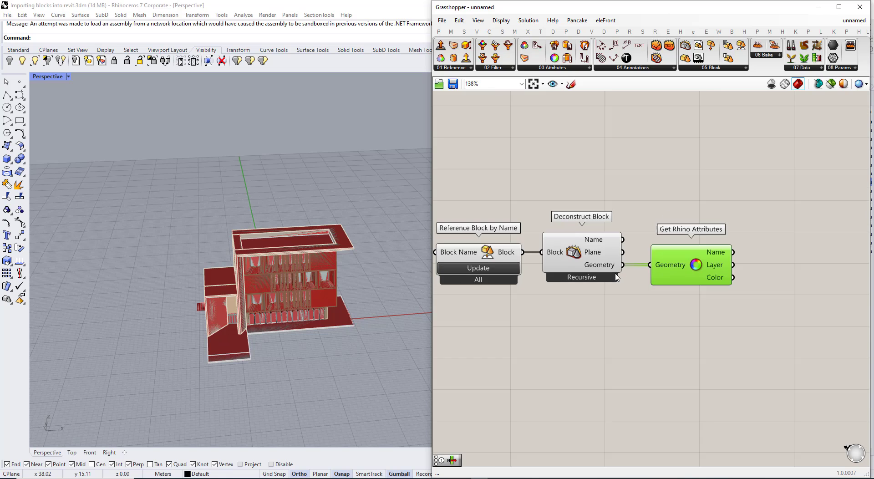
{"action": "left_click", "coordinate": [710, 312]}
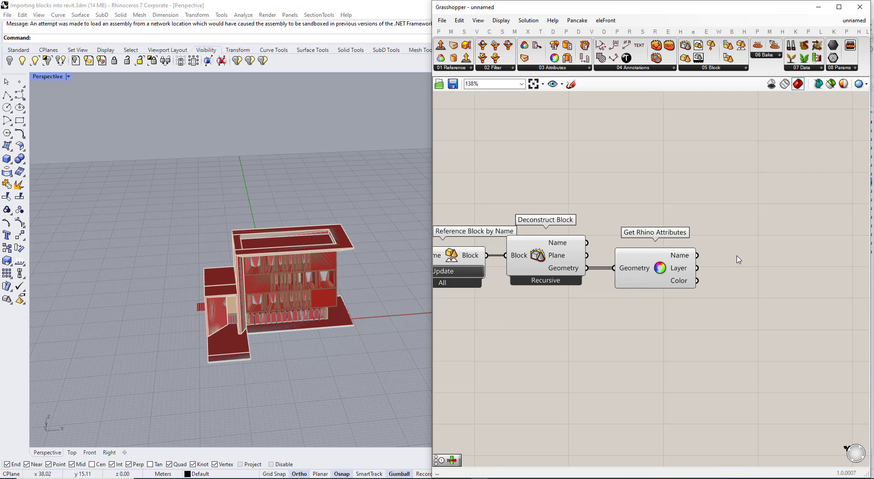
{"action": "scroll", "coordinate": [738, 256], "scroll_direction": "up", "scroll_amount": 2}
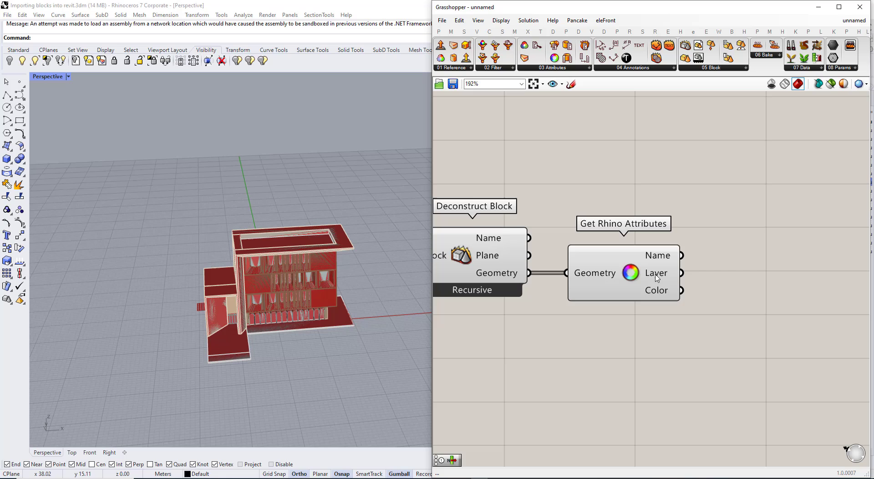
{"action": "left_click_drag", "start_coordinate": [622, 285], "coordinate": [609, 285]}
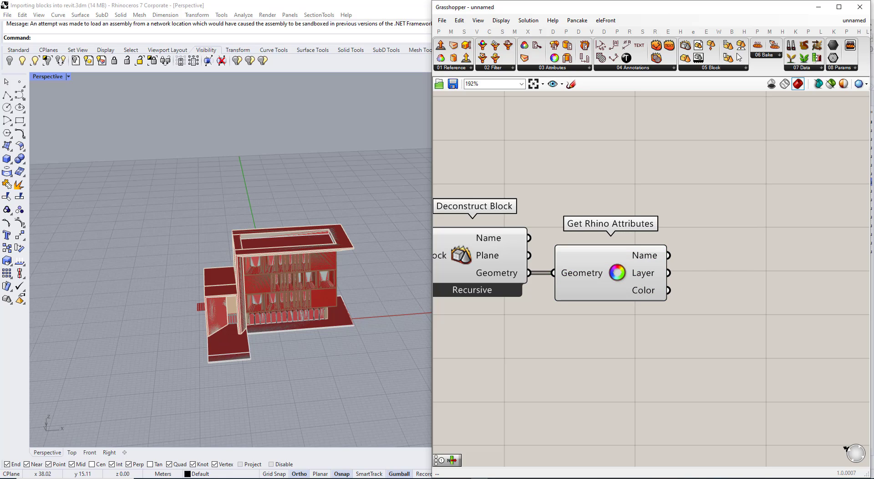
Step: Add a Sort Duplicate Values component to the canvas, above and beyond Get Rhino Attributes
{"action": "left_click", "coordinate": [820, 31]}
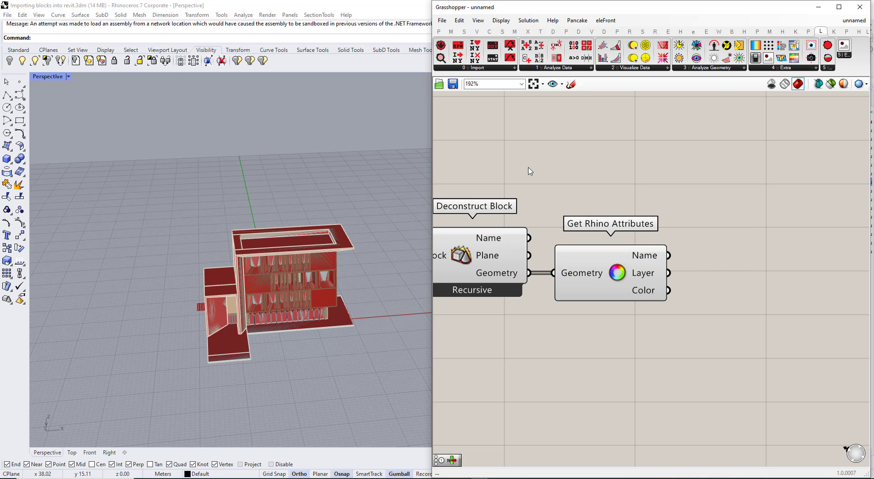
{"action": "left_click", "coordinate": [849, 33]}
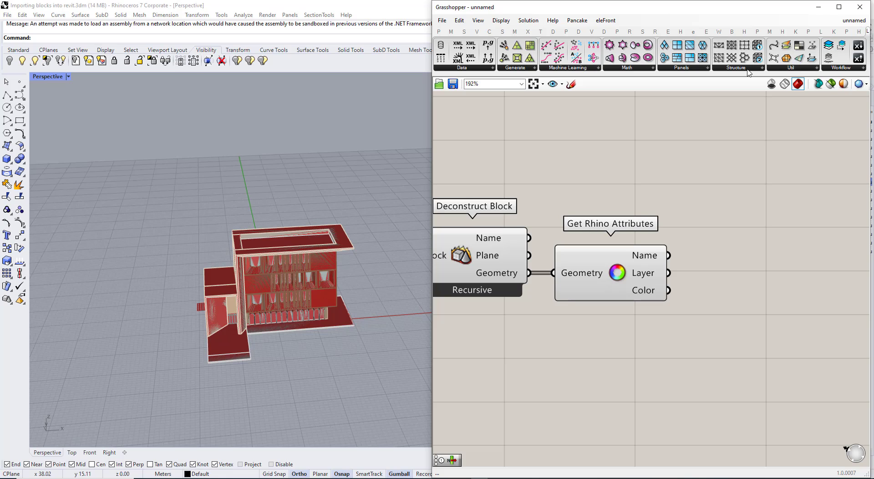
{"action": "left_click", "coordinate": [832, 68]}
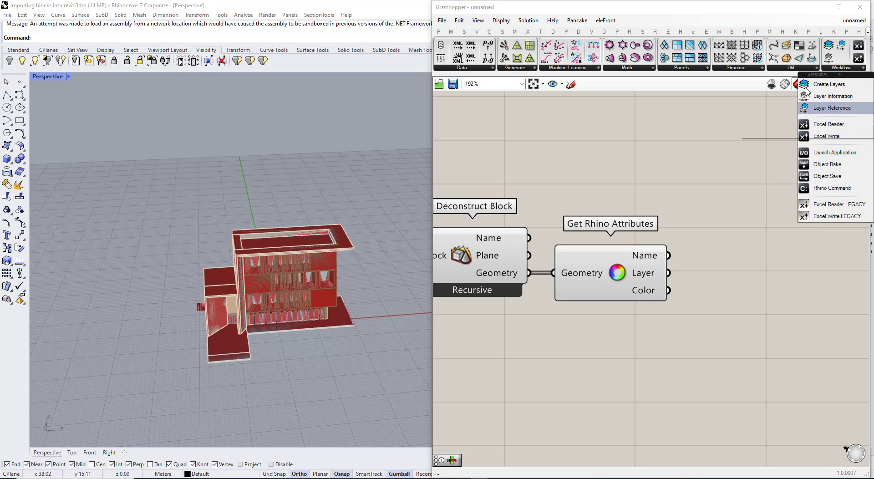
{"action": "left_click", "coordinate": [800, 68]}
{"action": "left_click", "coordinate": [807, 258]}
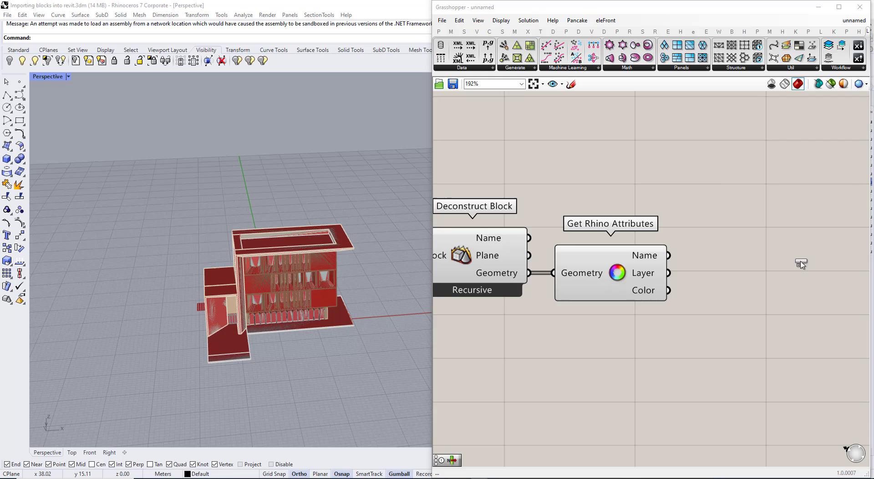
{"action": "left_click", "coordinate": [765, 223]}
{"action": "scroll", "coordinate": [782, 244], "scroll_direction": "down", "scroll_amount": 1}
{"action": "scroll", "coordinate": [782, 244], "scroll_direction": "up", "scroll_amount": 1}
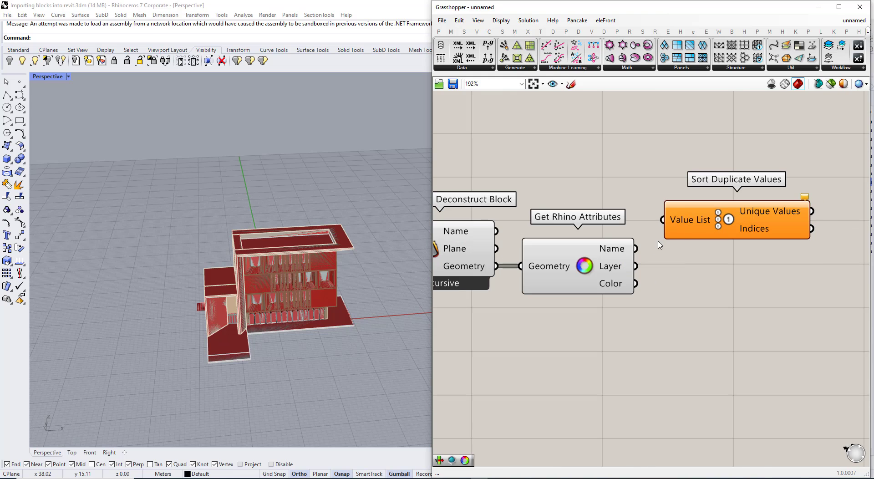
{"action": "scroll", "coordinate": [671, 220], "scroll_direction": "down", "scroll_amount": 2}
{"action": "left_click_drag", "start_coordinate": [681, 220], "coordinate": [696, 205]}
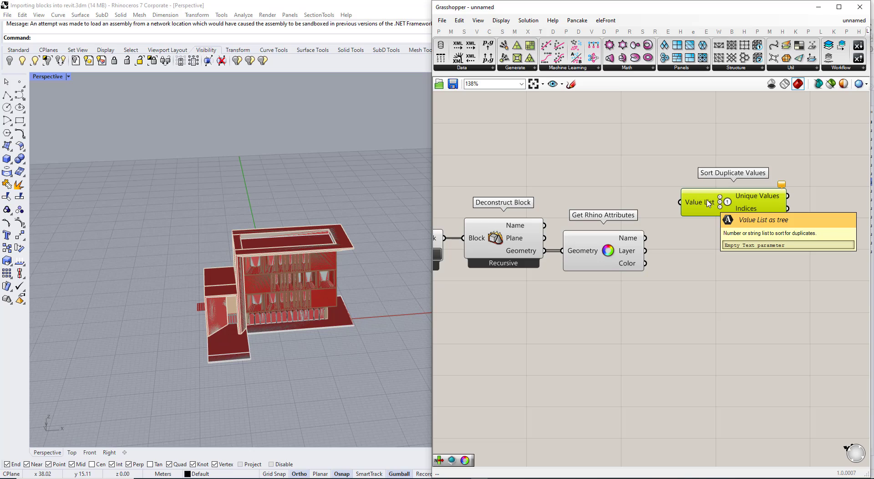
Step: Connect the Layer output of Get Rhino Attributes to the Value List input of Sort Duplicate Values, lining the two components up
{"action": "mouse_move", "coordinate": [574, 247]}
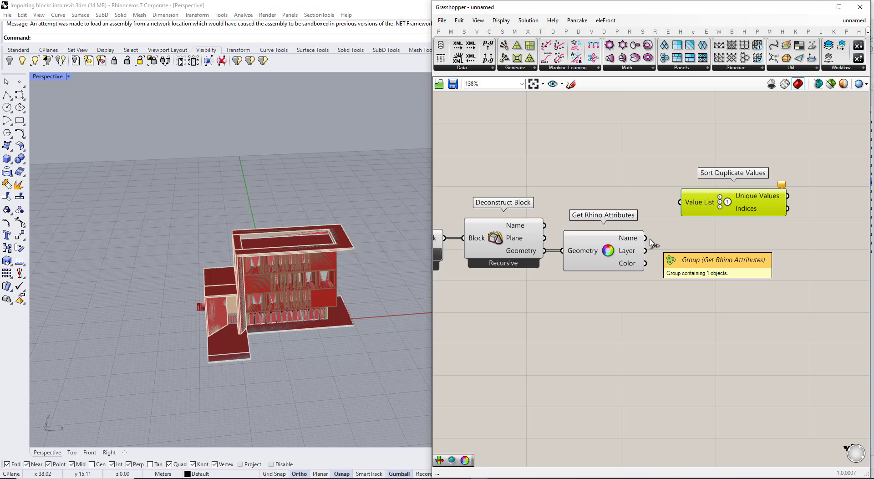
{"action": "left_click", "coordinate": [709, 257]}
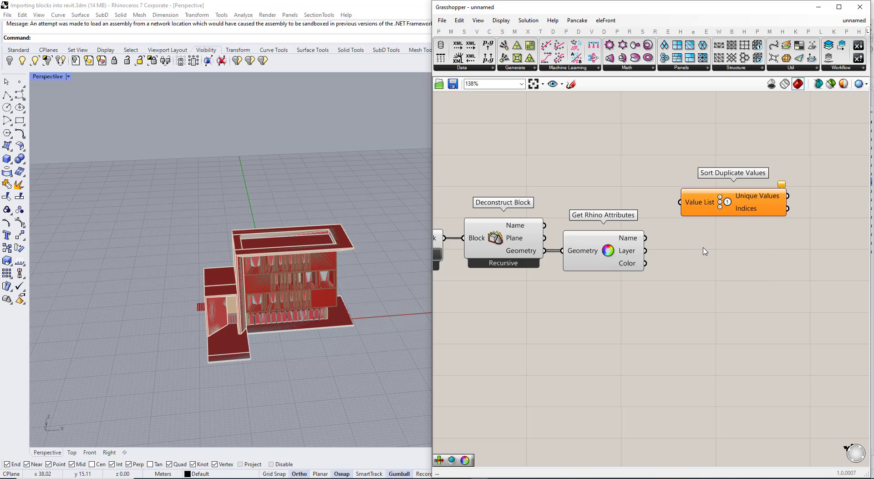
{"action": "left_click_drag", "start_coordinate": [710, 212], "coordinate": [710, 232]}
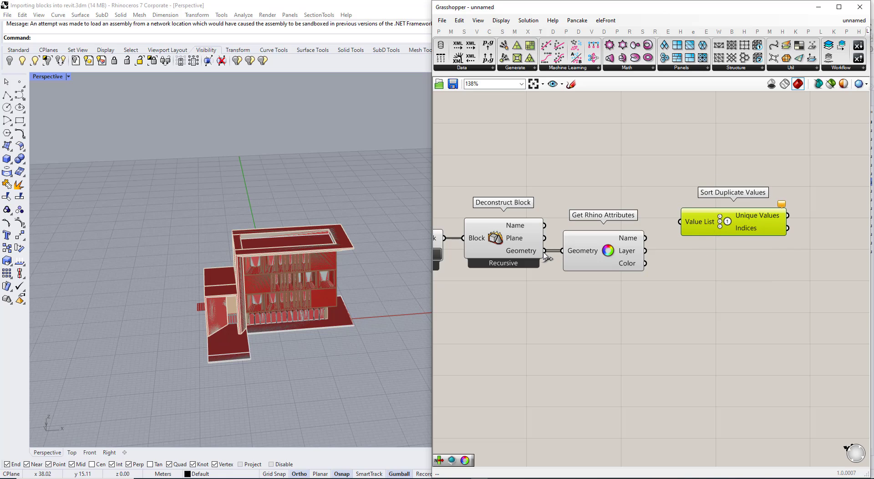
{"action": "left_click_drag", "start_coordinate": [645, 254], "coordinate": [691, 258]}
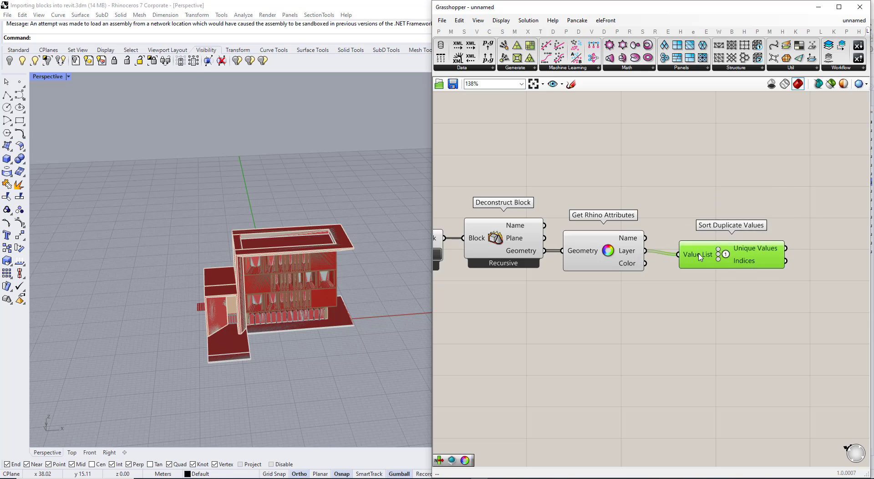
Step: Add a List Item component, feeding the sorted Indices into its Index input and Deconstruct Block's Geometry into its List input
{"action": "double_click", "coordinate": [709, 174]}
{"action": "type", "text": "list item"}
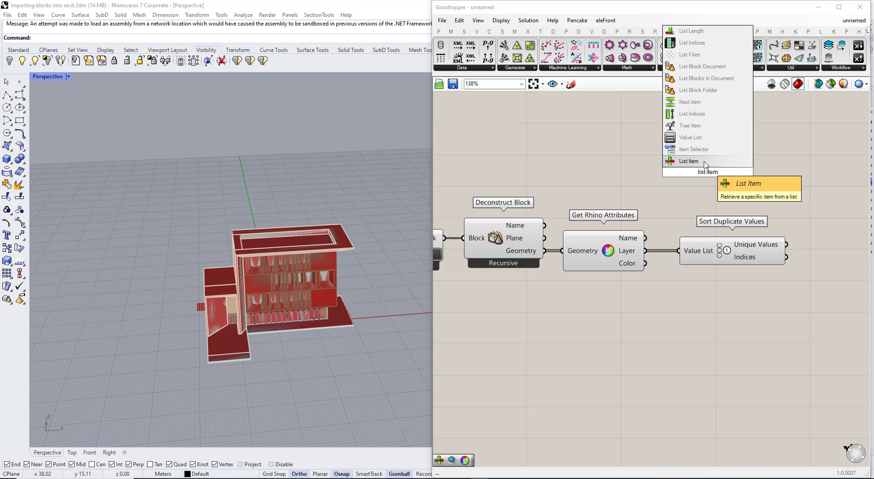
{"action": "key", "text": "Return"}
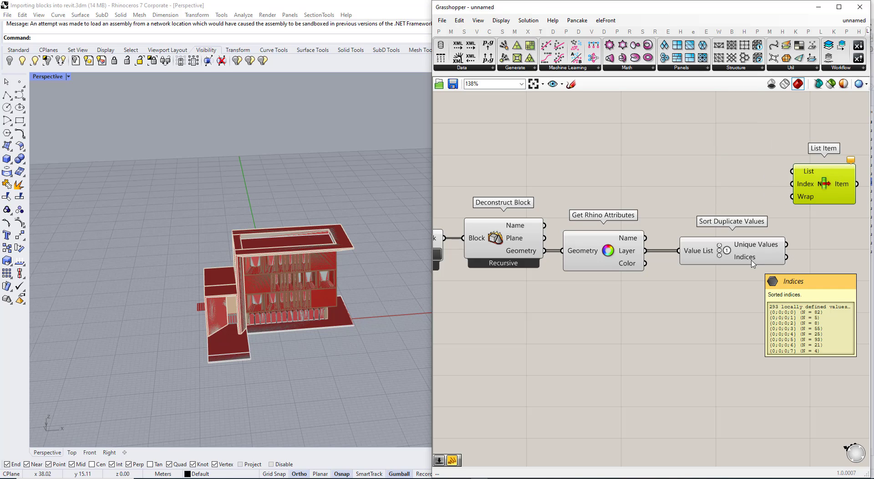
{"action": "left_click_drag", "start_coordinate": [786, 257], "coordinate": [793, 184]}
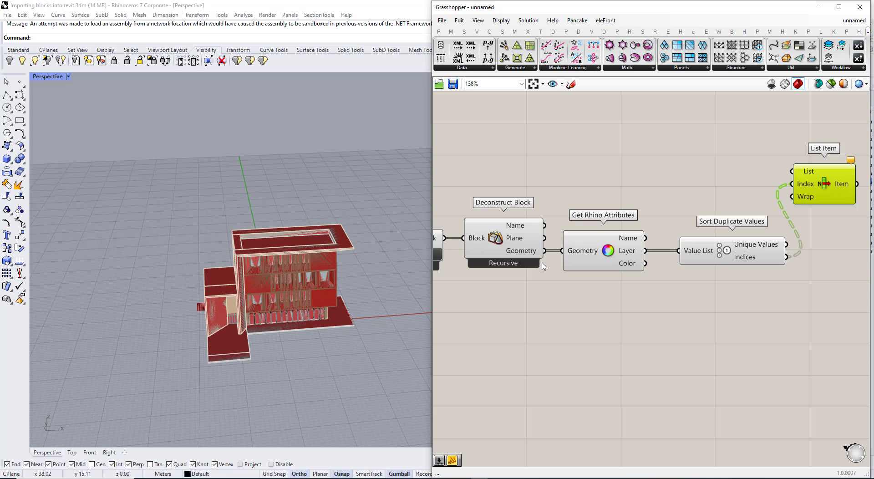
{"action": "left_click_drag", "start_coordinate": [545, 251], "coordinate": [792, 172]}
{"action": "scroll", "coordinate": [815, 224], "scroll_direction": "up", "scroll_amount": 1}
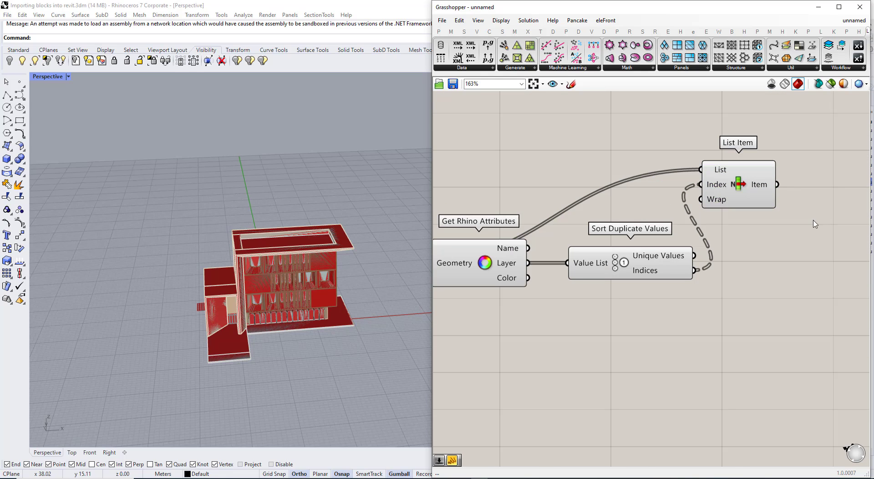
Step: Simplify the Item output of List Item and place the component level with Sort Duplicate Values
{"action": "right_click", "coordinate": [761, 188]}
{"action": "left_click", "coordinate": [783, 232]}
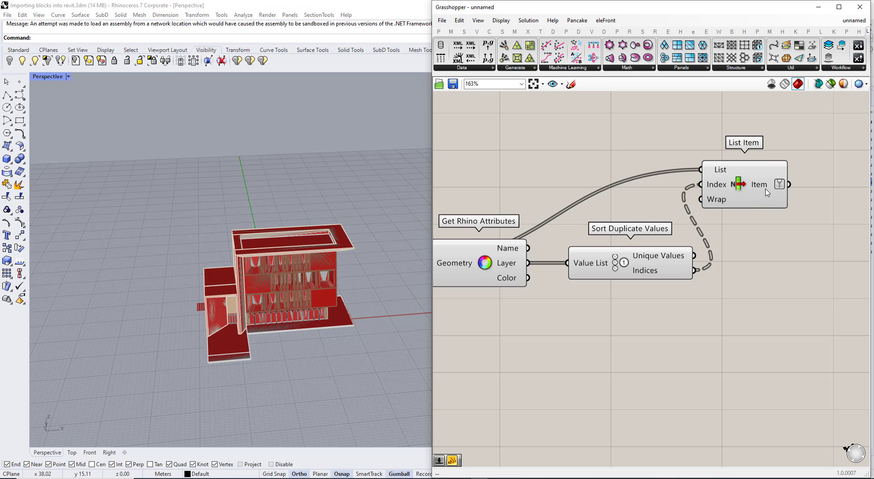
{"action": "mouse_move", "coordinate": [764, 189]}
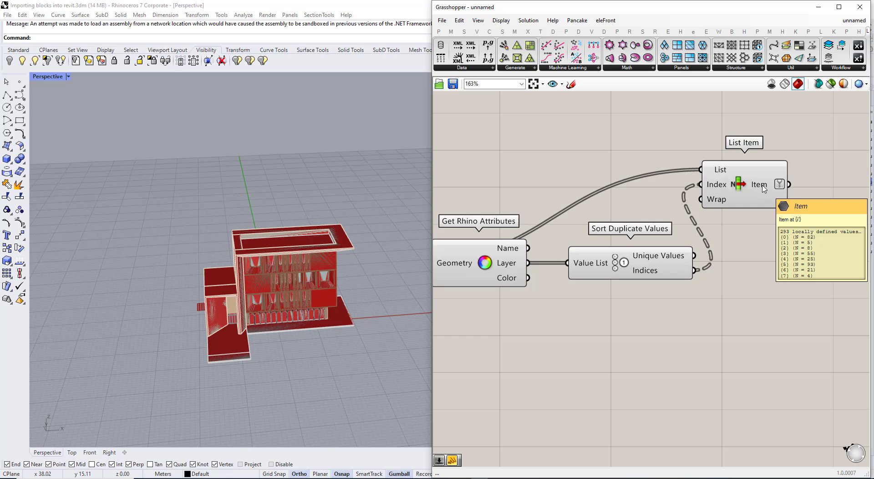
{"action": "left_click", "coordinate": [758, 191]}
{"action": "scroll", "coordinate": [747, 214], "scroll_direction": "down", "scroll_amount": 3}
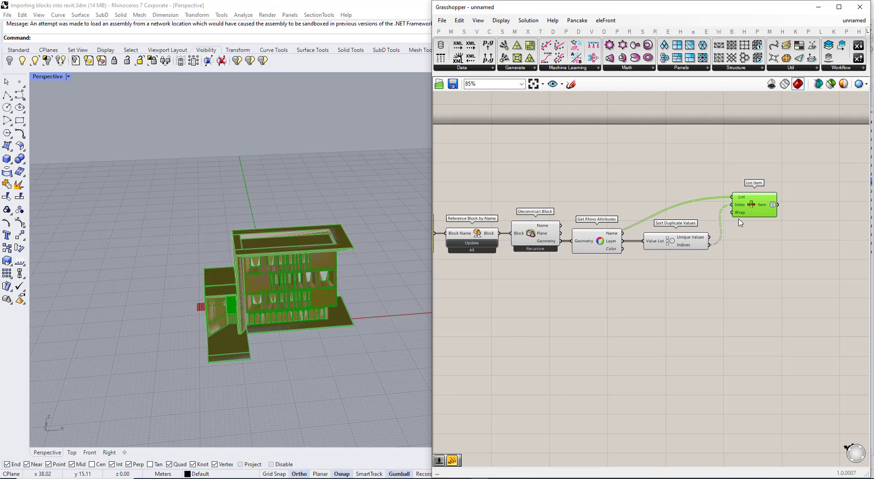
{"action": "left_click_drag", "start_coordinate": [749, 220], "coordinate": [749, 264]}
{"action": "scroll", "coordinate": [720, 215], "scroll_direction": "down", "scroll_amount": 1}
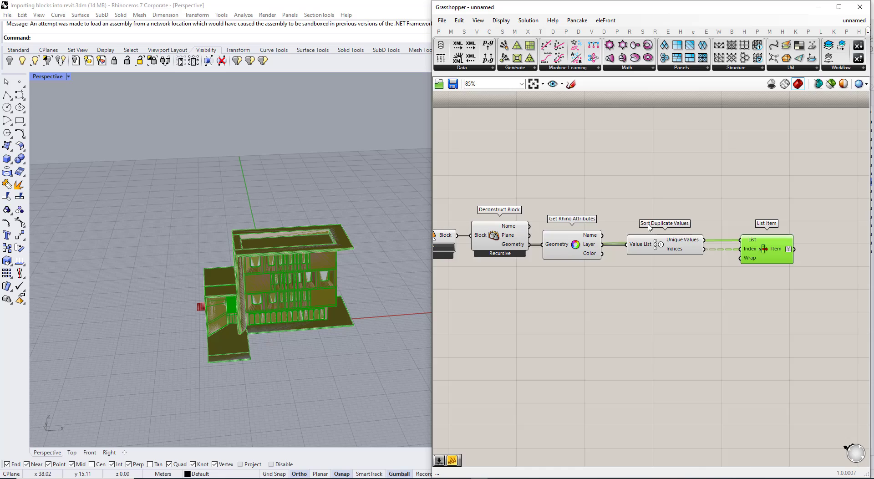
{"action": "scroll", "coordinate": [720, 215], "scroll_direction": "up", "scroll_amount": 2}
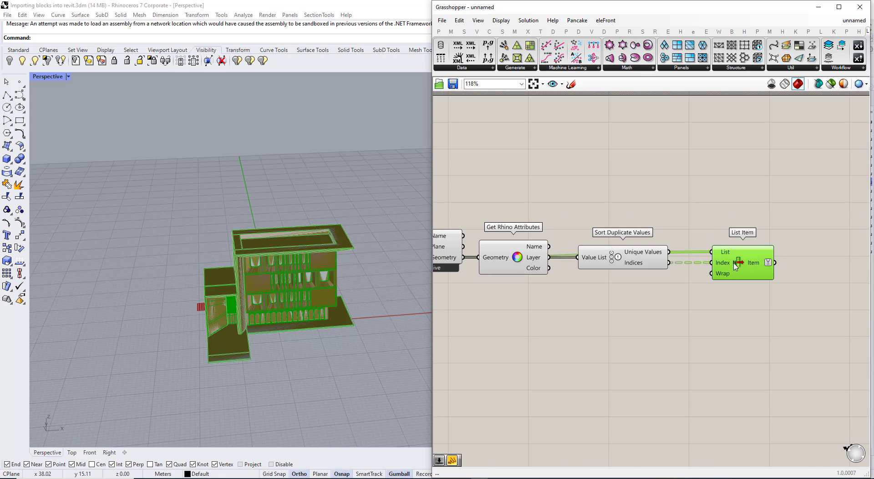
Step: Duplicate List Item above the original and replace the copy's List input with the Color output of Get Rhino Attributes
{"action": "key", "text": "ctrl+v"}
{"action": "left_click_drag", "start_coordinate": [740, 269], "coordinate": [721, 184]}
{"action": "mouse_move", "coordinate": [547, 273]}
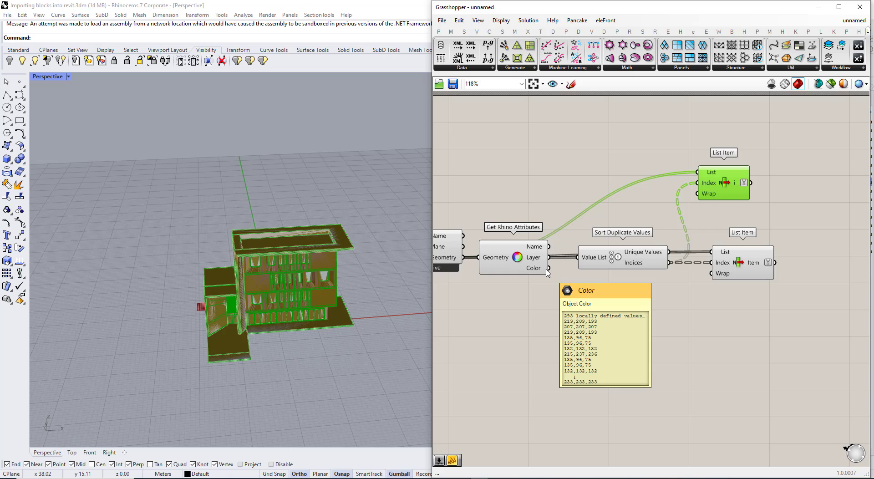
{"action": "left_click_drag", "start_coordinate": [718, 184], "coordinate": [724, 180]}
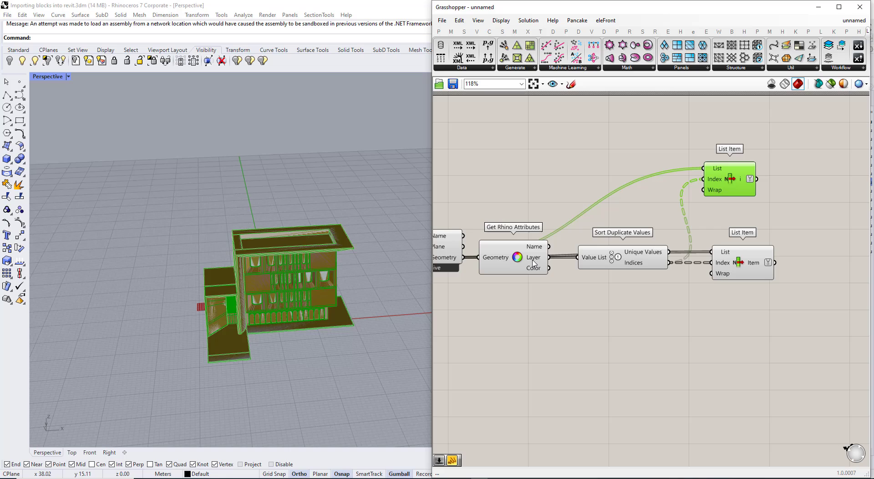
{"action": "left_click_drag", "start_coordinate": [550, 269], "coordinate": [704, 169]}
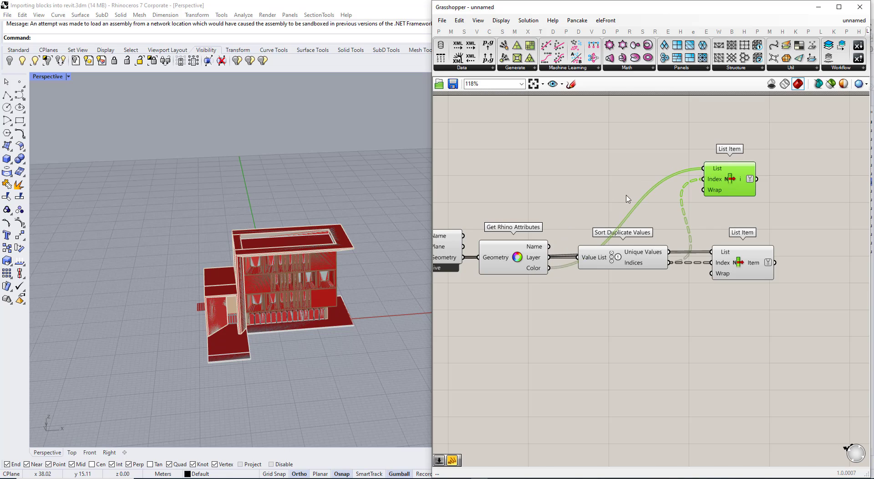
{"action": "left_click", "coordinate": [626, 197]}
Step: Add another List Item component after the color List Item and feed the color items into its List input
{"action": "right_click_drag", "start_coordinate": [773, 182], "coordinate": [723, 198]}
{"action": "scroll", "coordinate": [723, 198], "scroll_direction": "up", "scroll_amount": 2}
{"action": "double_click", "coordinate": [720, 170]}
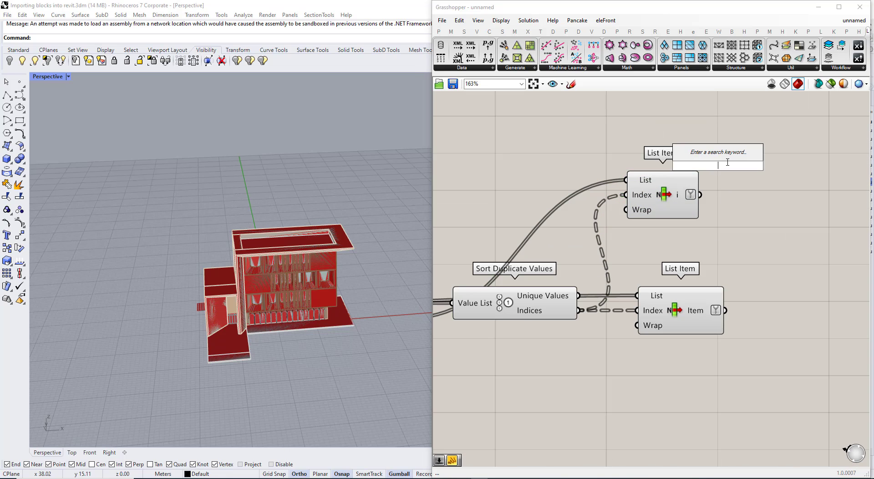
{"action": "type", "text": "list c"}
{"action": "key", "text": "BackSpace"}
{"action": "type", "text": "item"}
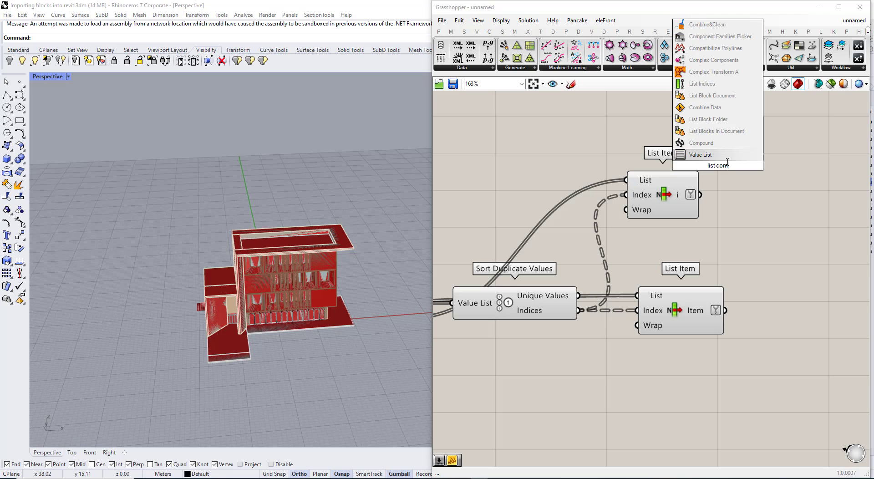
{"action": "key", "text": "Return"}
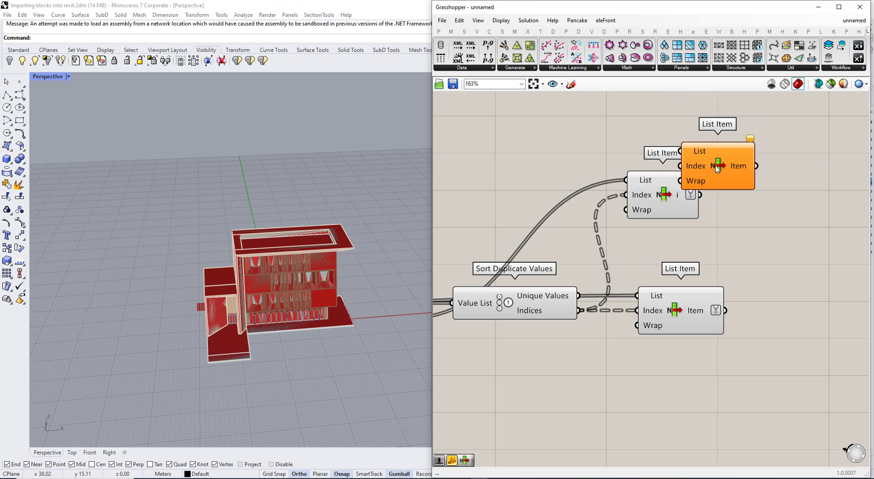
{"action": "left_click_drag", "start_coordinate": [724, 166], "coordinate": [758, 213]}
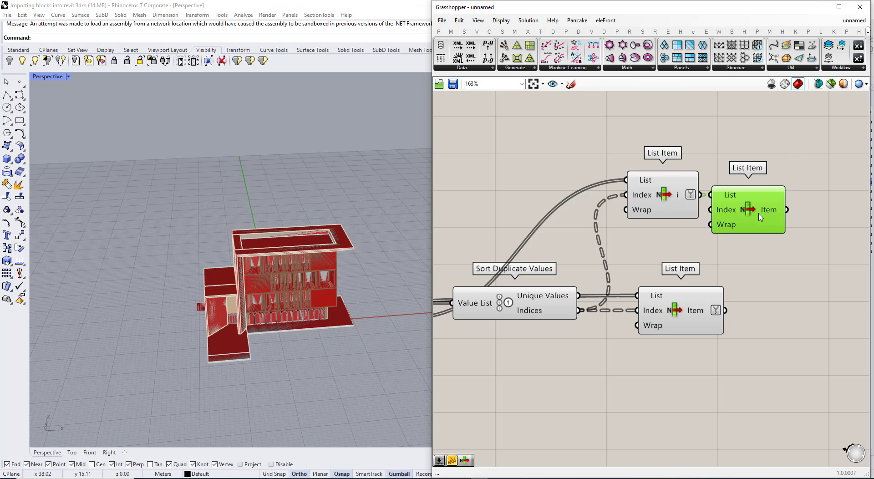
Step: Move the two chained color List Item components together further above the geometry List Item
{"action": "left_click_drag", "start_coordinate": [757, 249], "coordinate": [674, 200]}
{"action": "left_click_drag", "start_coordinate": [656, 204], "coordinate": [670, 162]}
{"action": "left_click", "coordinate": [699, 205]}
{"action": "scroll", "coordinate": [699, 204], "scroll_direction": "down", "scroll_amount": 3}
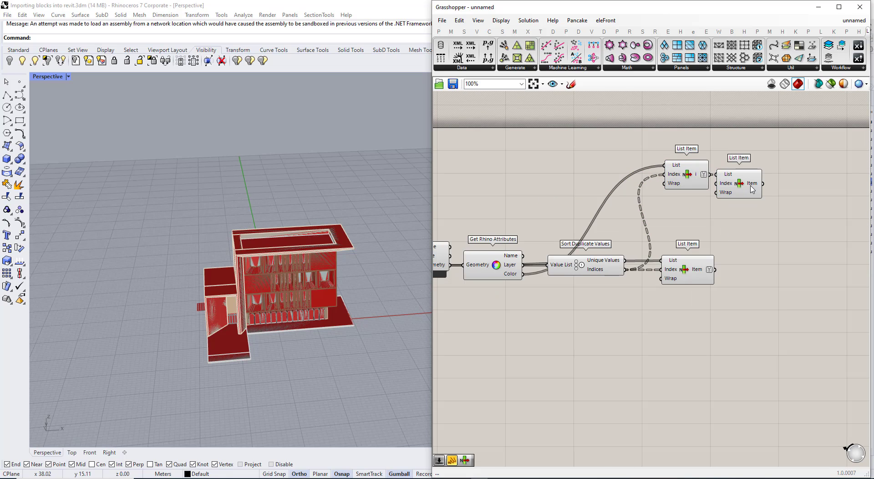
Step: Flatten the Item output of the last color List Item and nudge the component beside the one feeding it
{"action": "scroll", "coordinate": [731, 189], "scroll_direction": "down", "scroll_amount": 1}
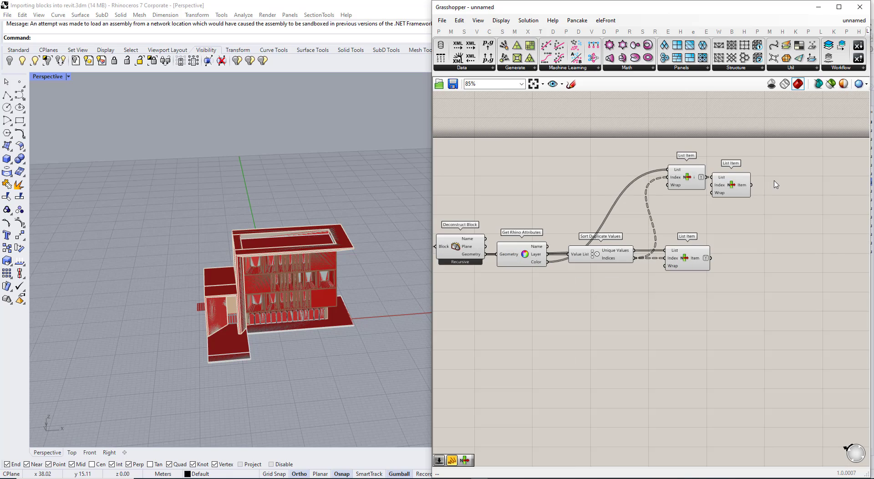
{"action": "right_click", "coordinate": [742, 185]}
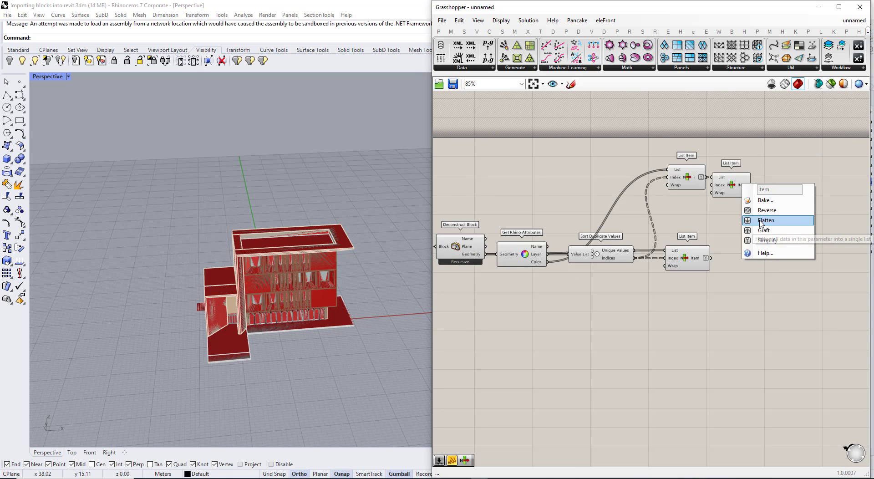
{"action": "left_click", "coordinate": [760, 221]}
{"action": "left_click", "coordinate": [740, 189]}
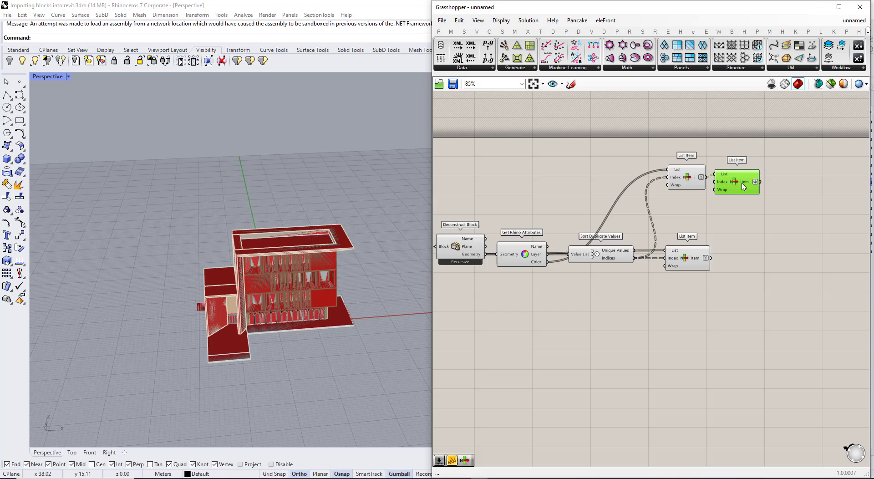
{"action": "scroll", "coordinate": [748, 191], "scroll_direction": "up", "scroll_amount": 1}
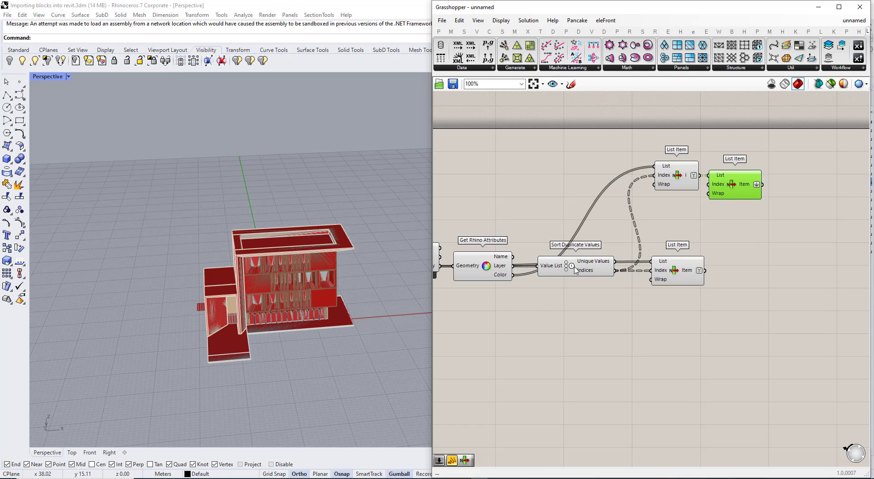
Step: Nudge the Sort Duplicate Values component and the geometry List Item slightly lower on the canvas
{"action": "left_click_drag", "start_coordinate": [566, 273], "coordinate": [571, 286]}
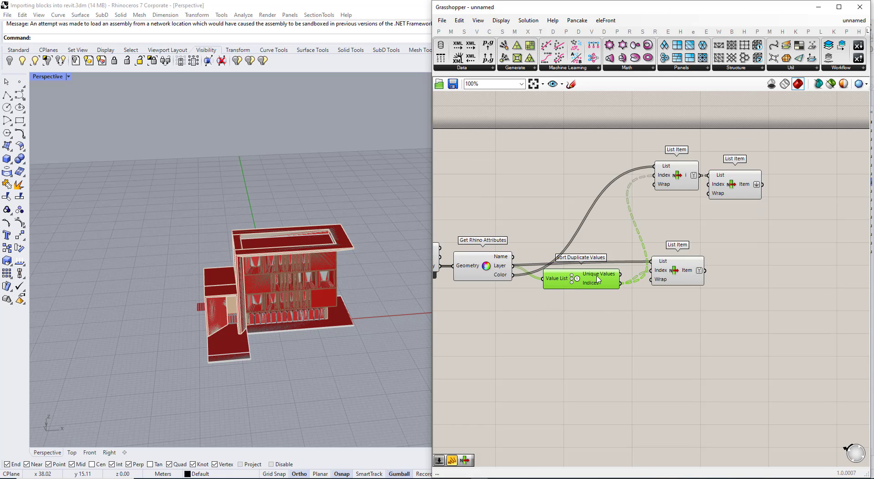
{"action": "mouse_move", "coordinate": [599, 280]}
{"action": "left_click_drag", "start_coordinate": [666, 280], "coordinate": [675, 292]}
{"action": "left_click", "coordinate": [766, 254]}
Step: Add an Add Material component beside the color List Items and feed the Unique Values layer names into its Name input
{"action": "scroll", "coordinate": [627, 187], "scroll_direction": "down", "scroll_amount": 1}
{"action": "left_click", "coordinate": [655, 31]}
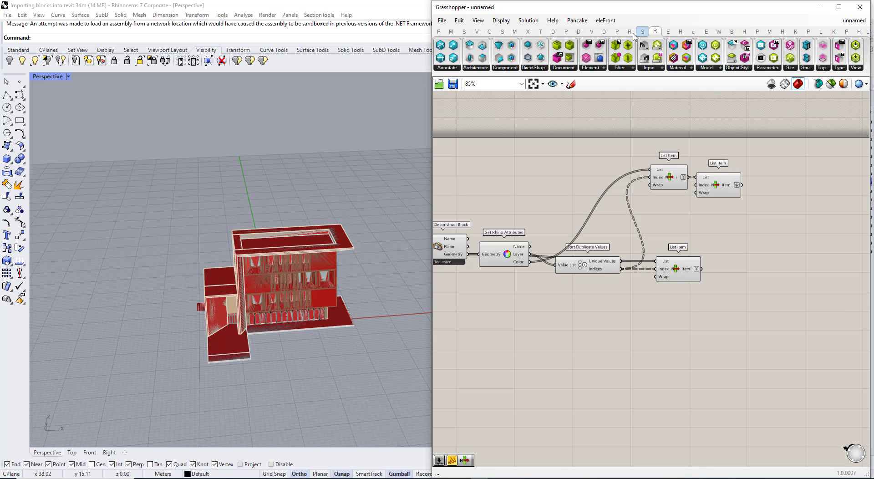
{"action": "left_click", "coordinate": [690, 69]}
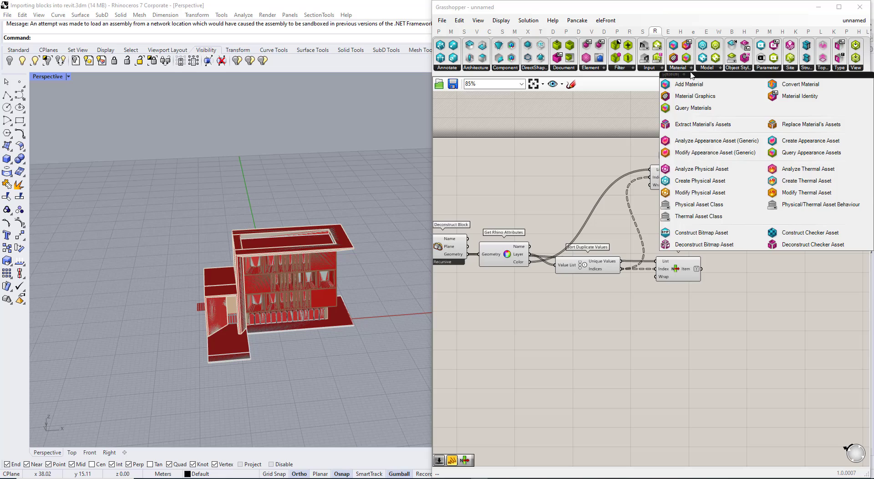
{"action": "left_click", "coordinate": [695, 84]}
{"action": "left_click", "coordinate": [787, 164]}
{"action": "scroll", "coordinate": [814, 166], "scroll_direction": "up", "scroll_amount": 3}
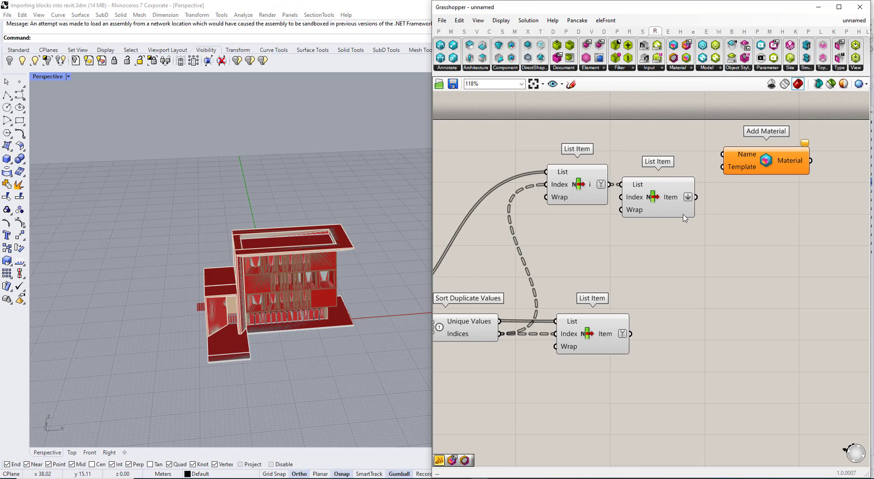
{"action": "scroll", "coordinate": [685, 218], "scroll_direction": "down", "scroll_amount": 1}
{"action": "left_click_drag", "start_coordinate": [527, 305], "coordinate": [736, 175]}
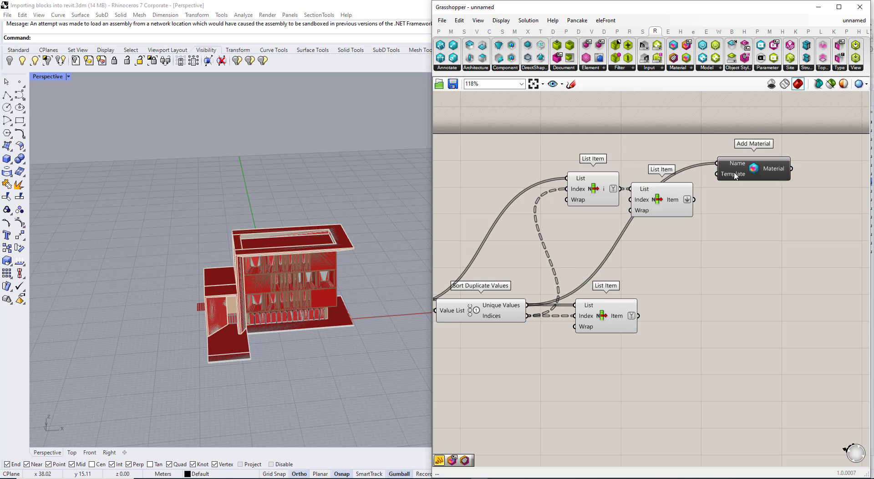
Step: Place a Material Graphics component beside Add Material and connect the Material output to its Material input
{"action": "scroll", "coordinate": [640, 194], "scroll_direction": "down", "scroll_amount": 2}
{"action": "scroll", "coordinate": [798, 171], "scroll_direction": "up", "scroll_amount": 2}
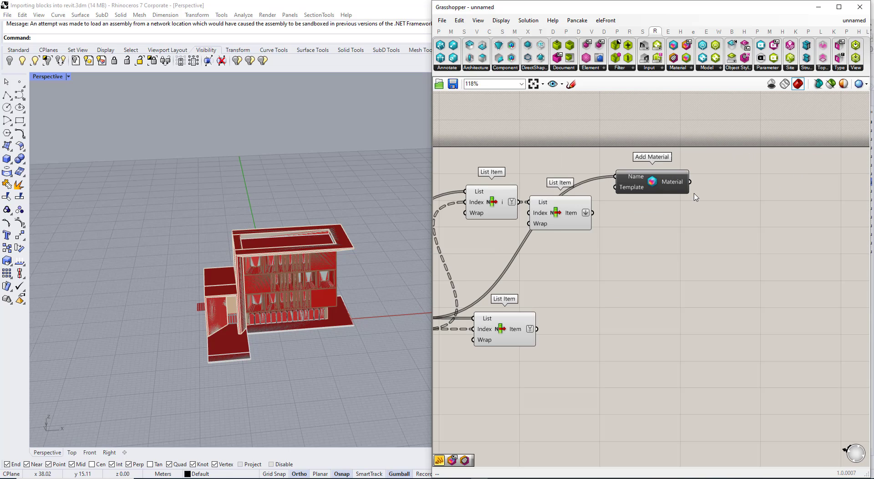
{"action": "left_click", "coordinate": [682, 70]}
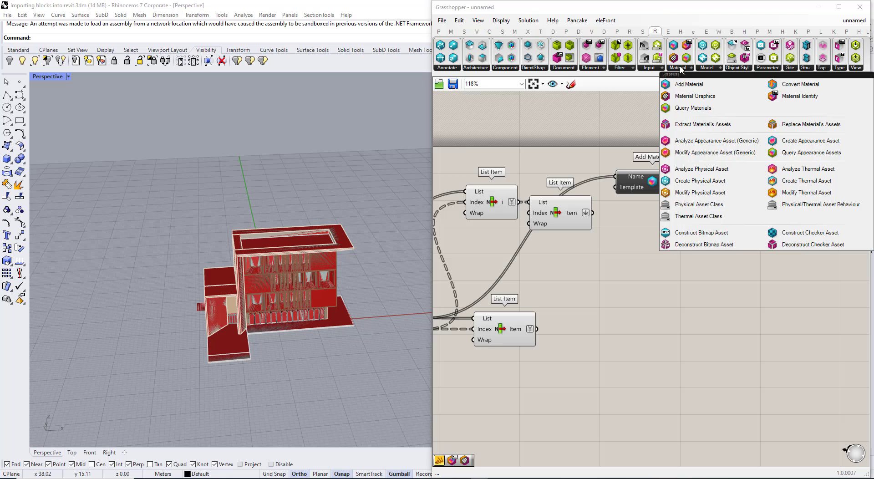
{"action": "left_click_drag", "start_coordinate": [696, 100], "coordinate": [761, 225]}
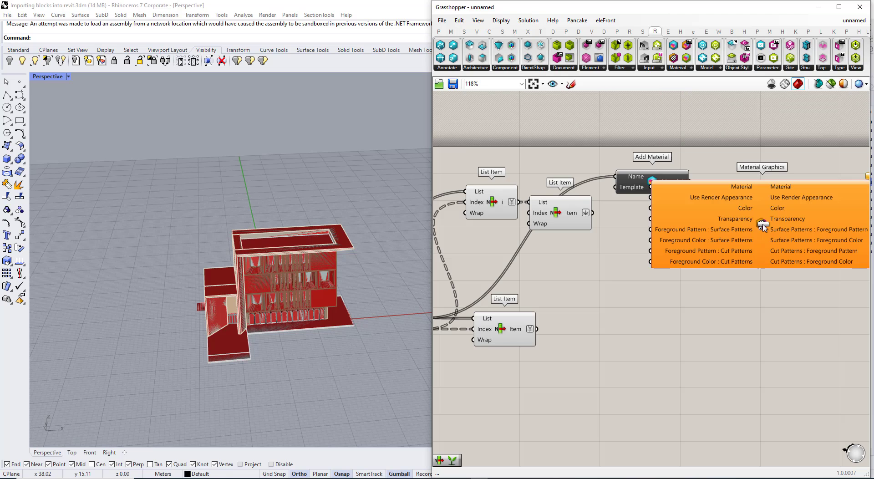
{"action": "left_click_drag", "start_coordinate": [665, 208], "coordinate": [701, 175]}
{"action": "left_click_drag", "start_coordinate": [727, 188], "coordinate": [735, 196]}
{"action": "left_click", "coordinate": [647, 248]}
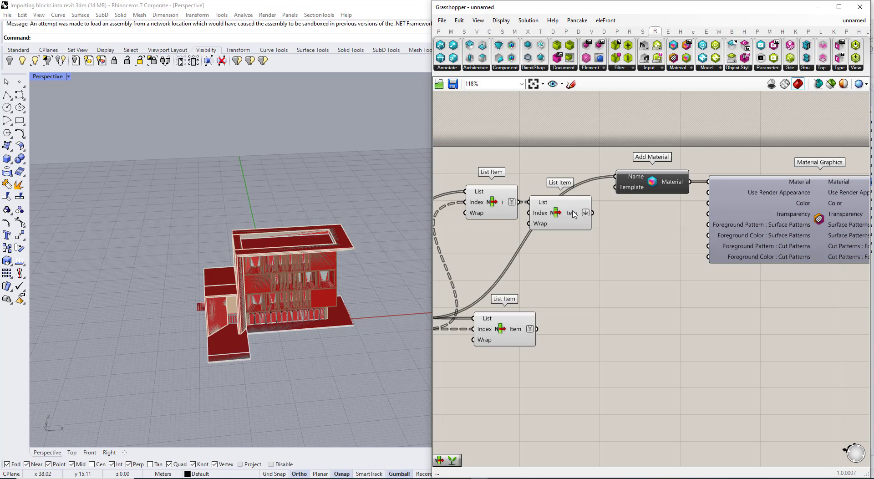
Step: Feed the flattened color List Item output into the Color input of Material Graphics
{"action": "mouse_move", "coordinate": [574, 215]}
{"action": "left_click_drag", "start_coordinate": [592, 212], "coordinate": [651, 275]}
{"action": "scroll", "coordinate": [620, 224], "scroll_direction": "down", "scroll_amount": 3}
{"action": "scroll", "coordinate": [713, 237], "scroll_direction": "down", "scroll_amount": 2}
{"action": "scroll", "coordinate": [651, 275], "scroll_direction": "up", "scroll_amount": 2}
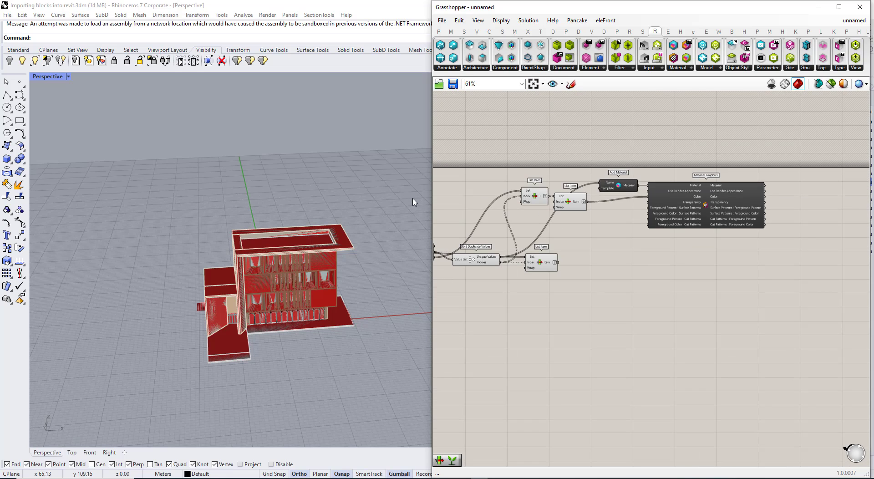
Step: Add an Add Geometry DirectShape component below Material Graphics
{"action": "left_click", "coordinate": [526, 69]}
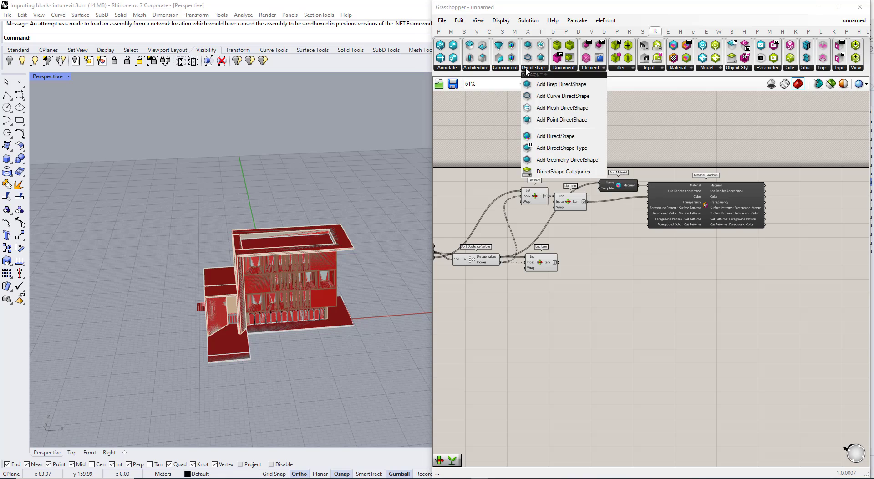
{"action": "left_click", "coordinate": [551, 160]}
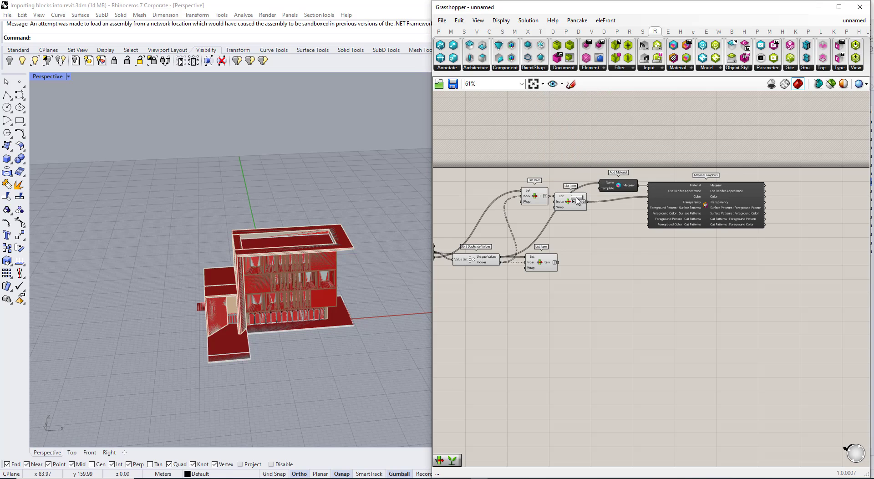
{"action": "left_click", "coordinate": [684, 292]}
Step: Set the Category input of Add Geometry DirectShape to Generic Models
{"action": "scroll", "coordinate": [677, 263], "scroll_direction": "up", "scroll_amount": 5}
{"action": "right_click", "coordinate": [677, 263]}
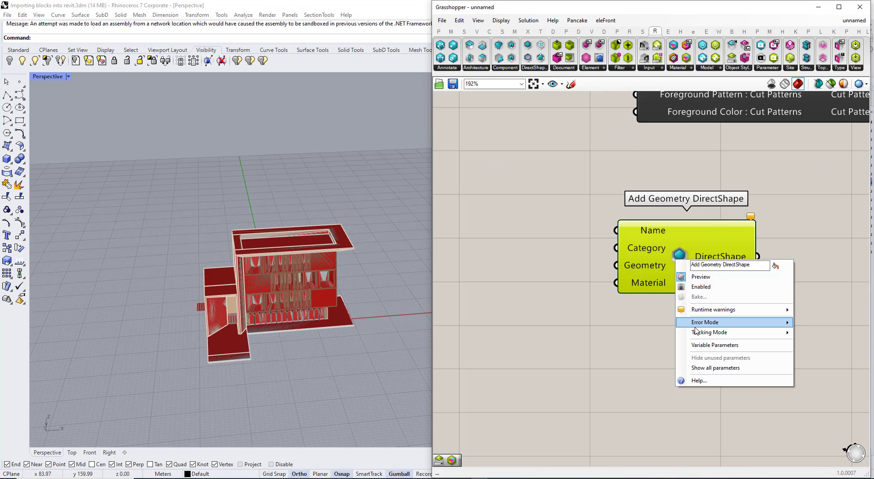
{"action": "left_click", "coordinate": [643, 310]}
{"action": "right_click", "coordinate": [685, 254]}
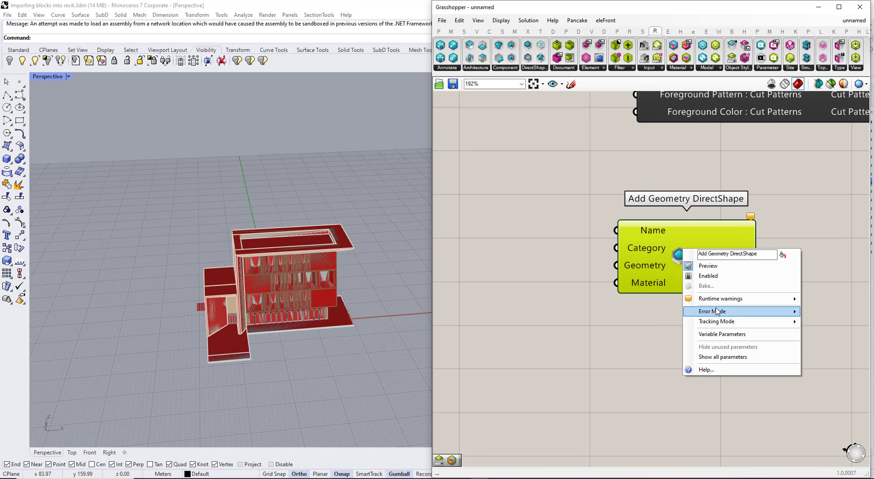
{"action": "left_click", "coordinate": [644, 251]}
{"action": "right_click", "coordinate": [644, 251]}
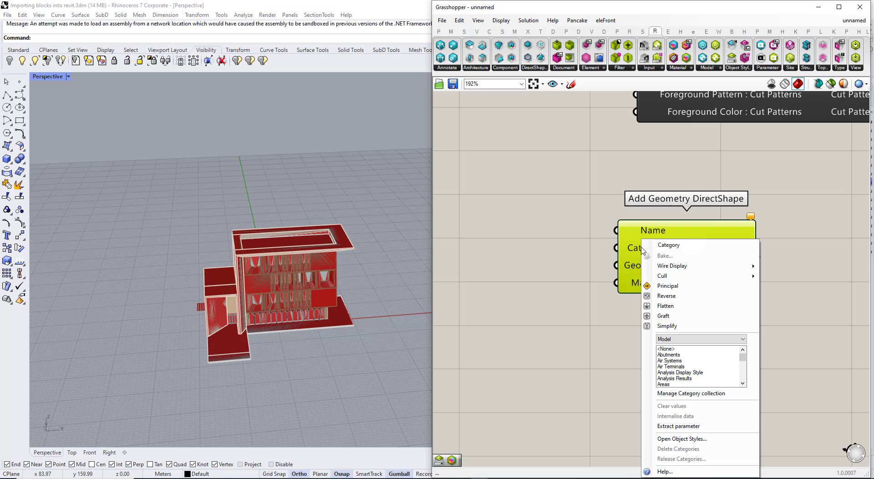
{"action": "left_click", "coordinate": [679, 354]}
{"action": "scroll", "coordinate": [678, 359], "scroll_direction": "down", "scroll_amount": 5}
{"action": "left_click", "coordinate": [678, 359]}
{"action": "key", "text": "g"}
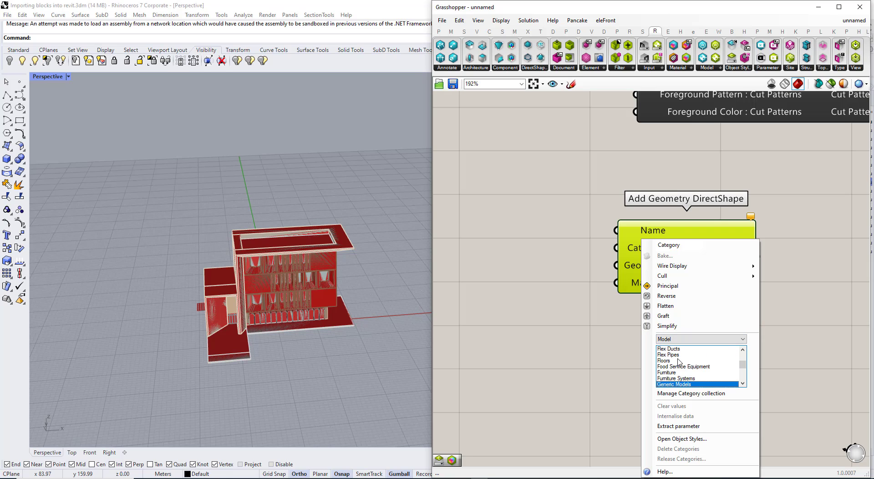
{"action": "left_click", "coordinate": [679, 385]}
Step: Add a Graft Tree component and feed the Material output of Material Graphics into it
{"action": "scroll", "coordinate": [712, 279], "scroll_direction": "down", "scroll_amount": 3}
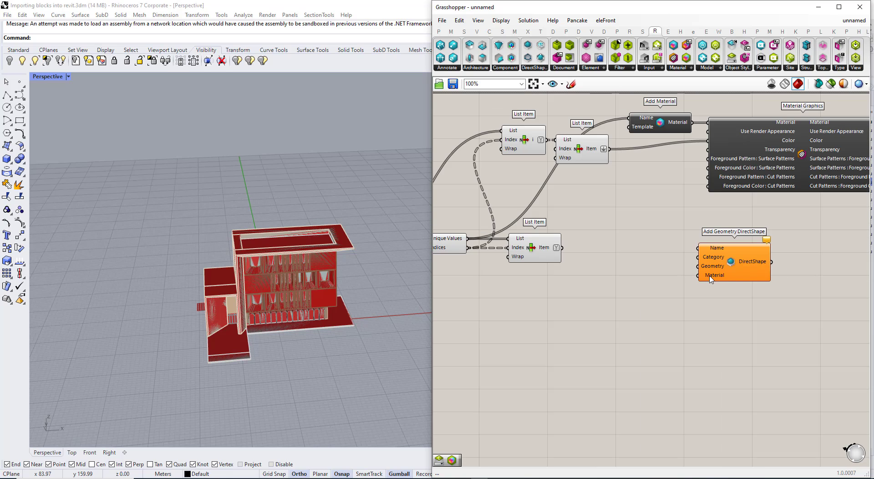
{"action": "scroll", "coordinate": [801, 250], "scroll_direction": "down", "scroll_amount": 2}
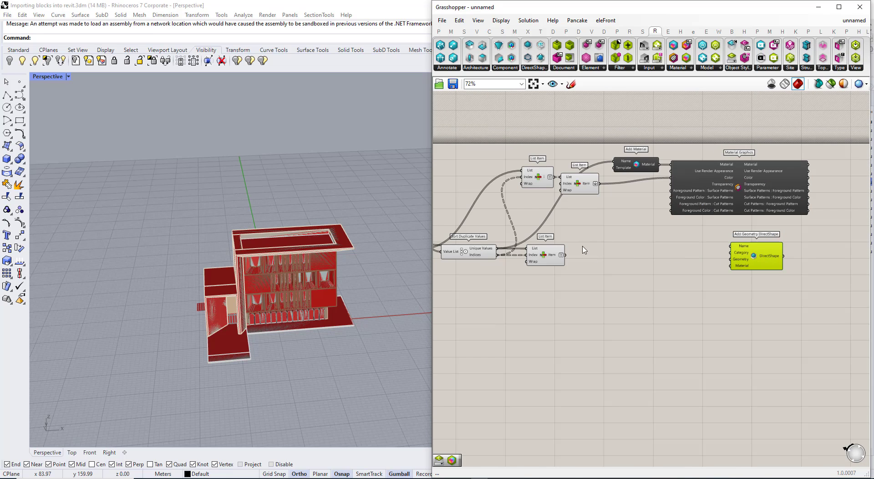
{"action": "scroll", "coordinate": [584, 250], "scroll_direction": "up", "scroll_amount": 2}
{"action": "mouse_move", "coordinate": [541, 264]}
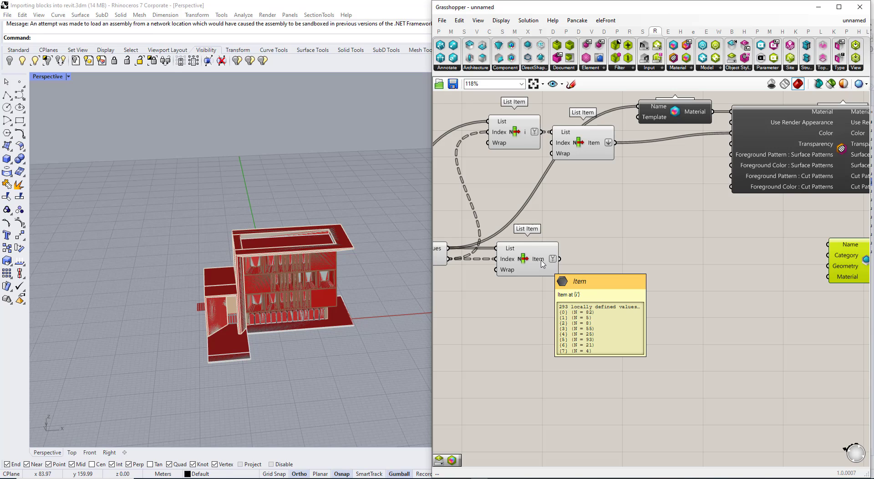
{"action": "scroll", "coordinate": [494, 259], "scroll_direction": "down", "scroll_amount": 2}
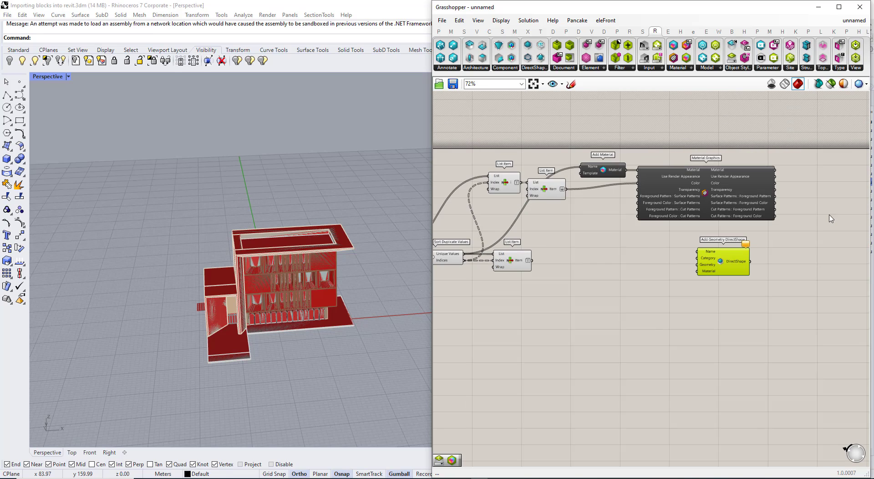
{"action": "scroll", "coordinate": [829, 215], "scroll_direction": "up", "scroll_amount": 2}
{"action": "mouse_move", "coordinate": [676, 147]}
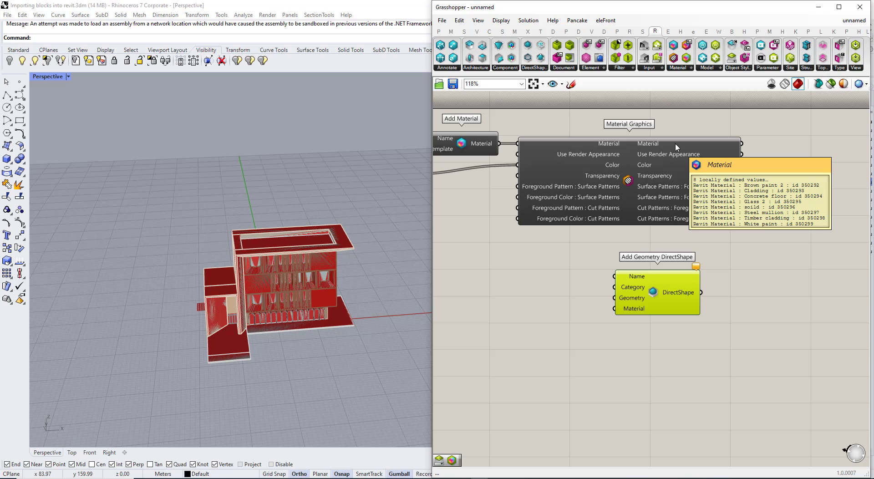
{"action": "double_click", "coordinate": [823, 214]}
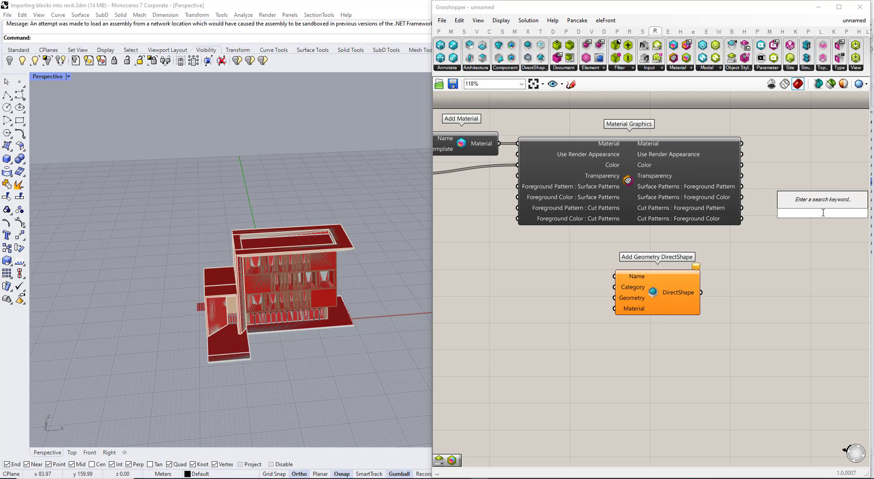
{"action": "type", "text": "graft"}
{"action": "key", "text": "Return"}
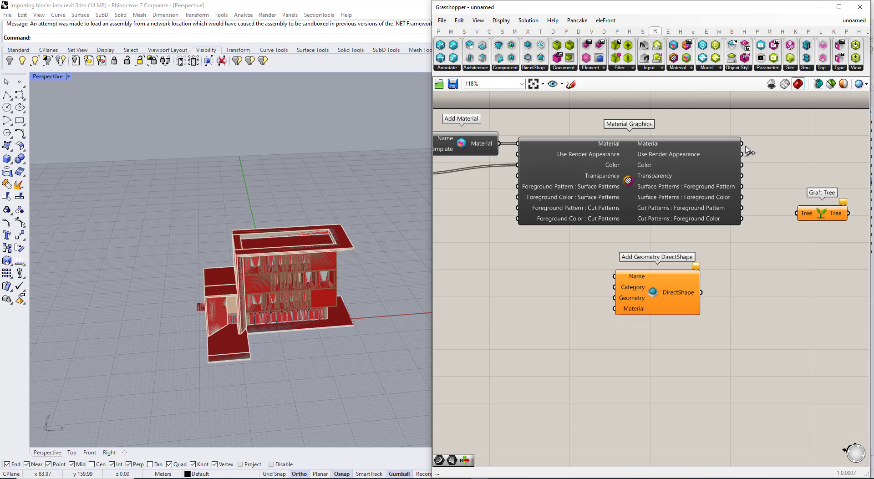
{"action": "left_click_drag", "start_coordinate": [746, 147], "coordinate": [797, 213]}
Step: Move Add Geometry DirectShape below Graft Tree, feeding grafted materials into Material and the layer-sorted List Item geometry into Geometry
{"action": "scroll", "coordinate": [661, 233], "scroll_direction": "down", "scroll_amount": 3}
{"action": "left_click_drag", "start_coordinate": [665, 264], "coordinate": [754, 256]}
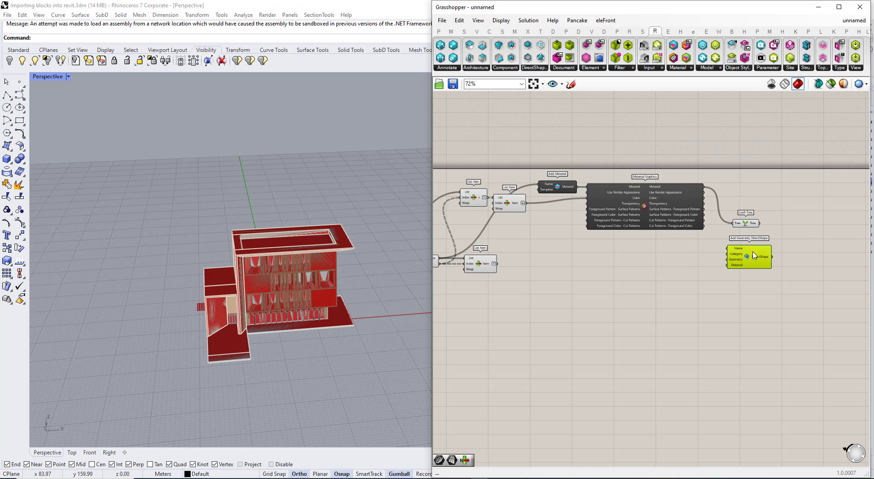
{"action": "scroll", "coordinate": [755, 256], "scroll_direction": "up", "scroll_amount": 1}
{"action": "left_click_drag", "start_coordinate": [446, 270], "coordinate": [714, 266]}
{"action": "left_click_drag", "start_coordinate": [755, 223], "coordinate": [713, 271]}
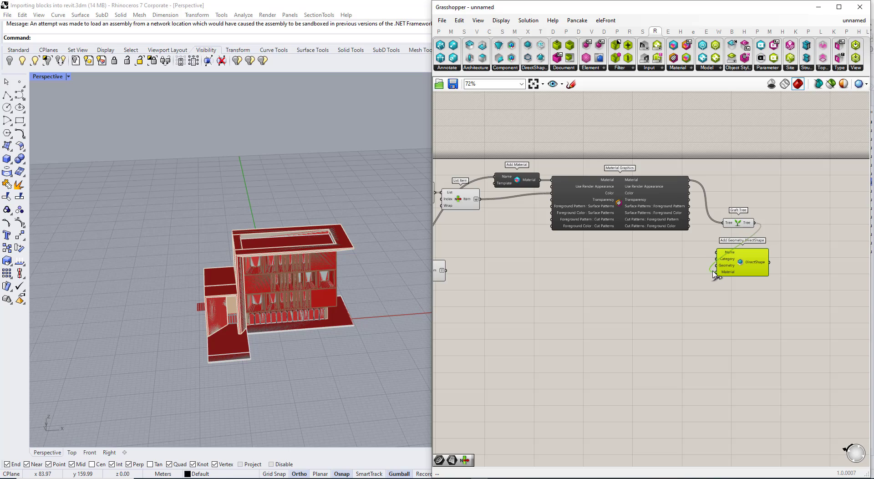
{"action": "left_click_drag", "start_coordinate": [446, 271], "coordinate": [716, 265]}
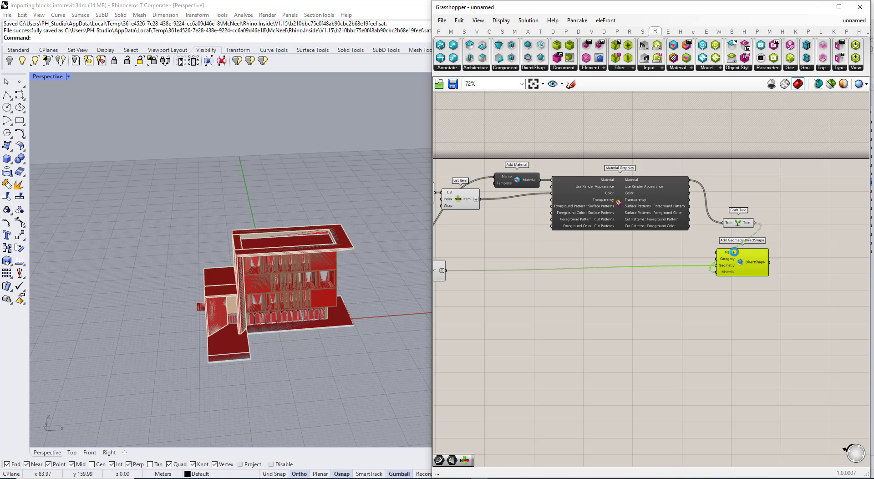
Step: Switch to Revit by moving the Rhino window aside, and open the default 3D view of the imported building
{"action": "scroll", "coordinate": [795, 242], "scroll_direction": "down", "scroll_amount": 2}
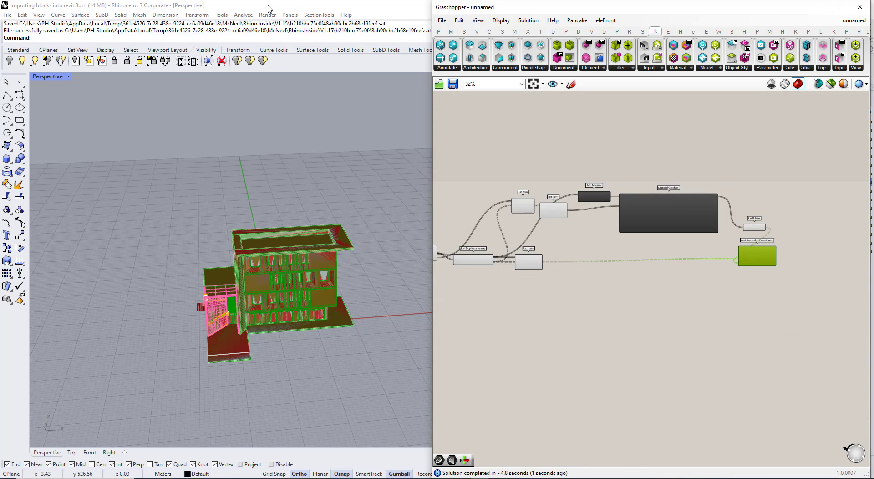
{"action": "left_click_drag", "start_coordinate": [269, 9], "coordinate": [330, 385]}
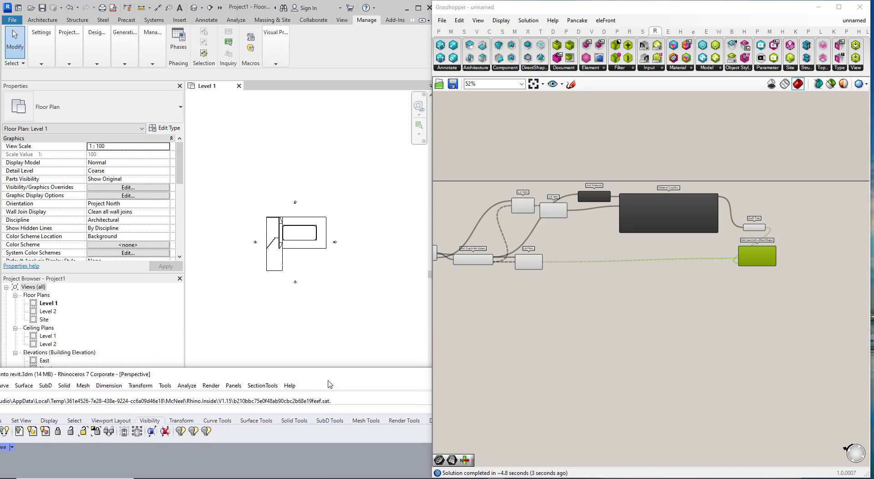
{"action": "left_click", "coordinate": [194, 8]}
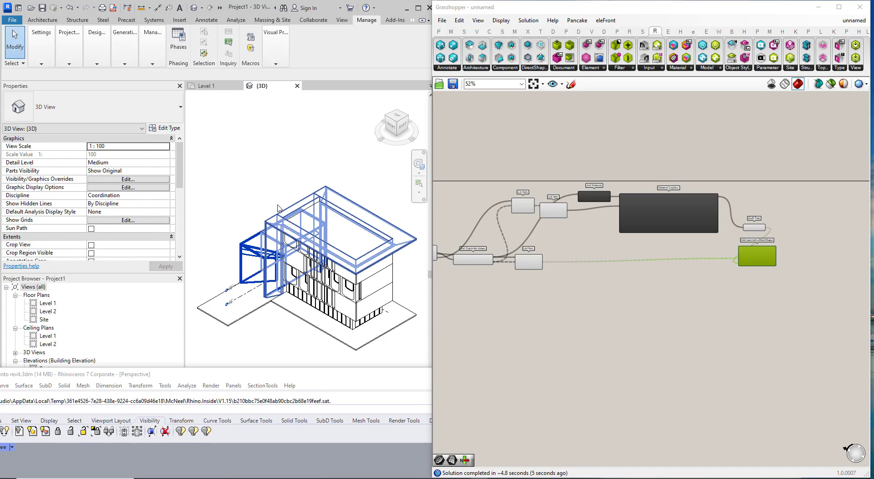
{"action": "scroll", "coordinate": [278, 205], "scroll_direction": "down", "scroll_amount": 2}
{"action": "middle_click_drag", "start_coordinate": [278, 205], "coordinate": [292, 188], "text": "shift"}
Step: Clear the Rhino window away from the Revit 3D view and set the view's visual style to Shaded
{"action": "left_click_drag", "start_coordinate": [264, 372], "coordinate": [275, 191]}
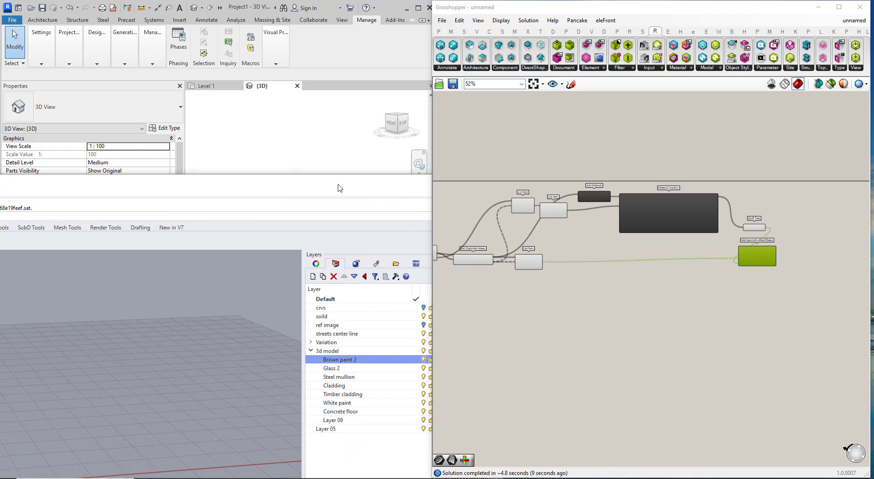
{"action": "left_click_drag", "start_coordinate": [339, 188], "coordinate": [202, 139]}
{"action": "left_click", "coordinate": [308, 133]}
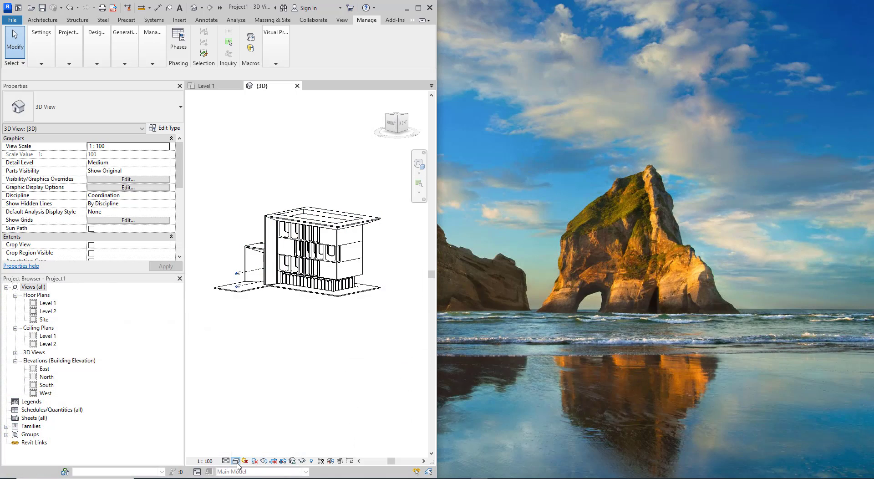
{"action": "left_click", "coordinate": [237, 462]}
{"action": "left_click", "coordinate": [248, 435]}
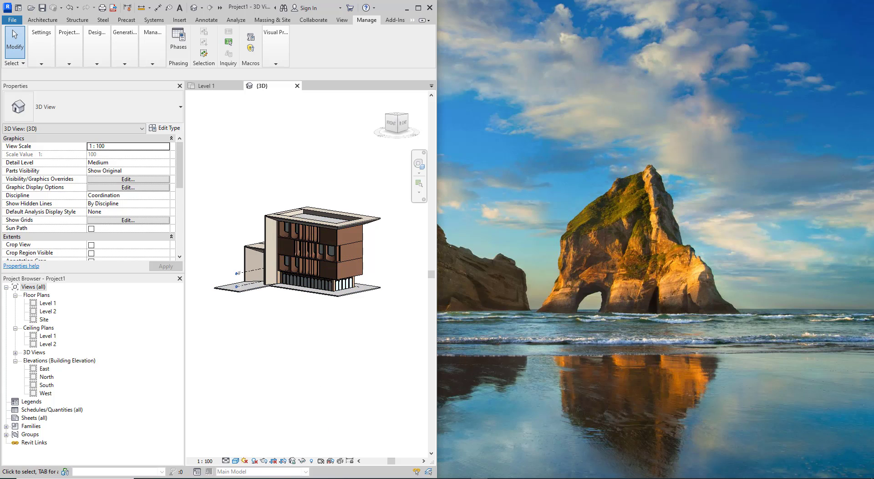
Step: Bring Rhino and Grasshopper back and arrange their windows beside the Revit 3D view
{"action": "left_click", "coordinate": [496, 478]}
{"action": "left_click_drag", "start_coordinate": [223, 135], "coordinate": [813, 93]}
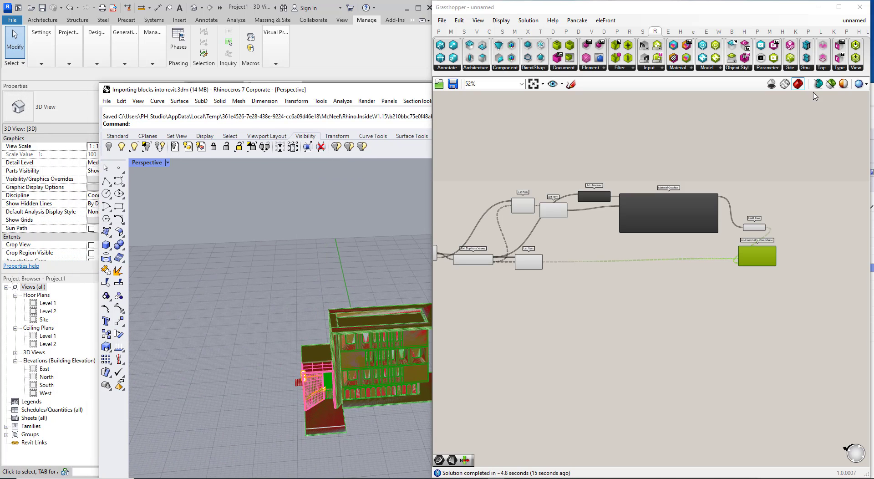
{"action": "key", "text": "alt+Tab"}
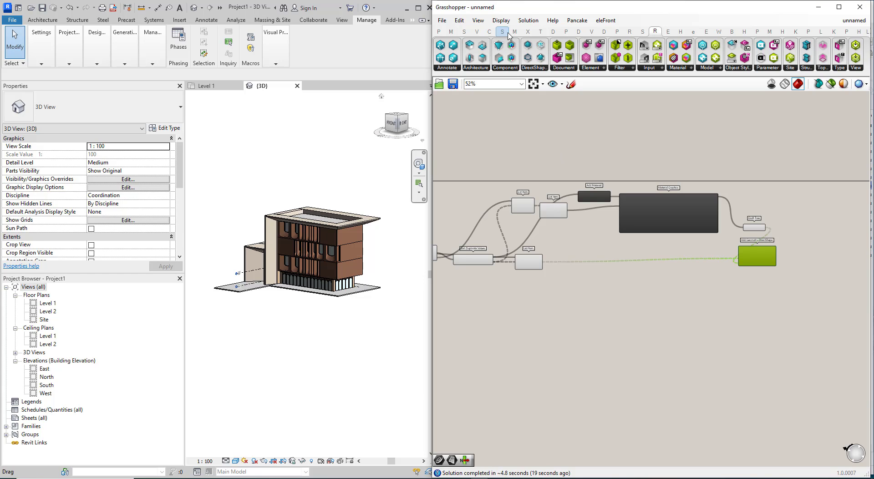
{"action": "left_click_drag", "start_coordinate": [528, 8], "coordinate": [650, 36]}
{"action": "scroll", "coordinate": [625, 259], "scroll_direction": "down", "scroll_amount": 3}
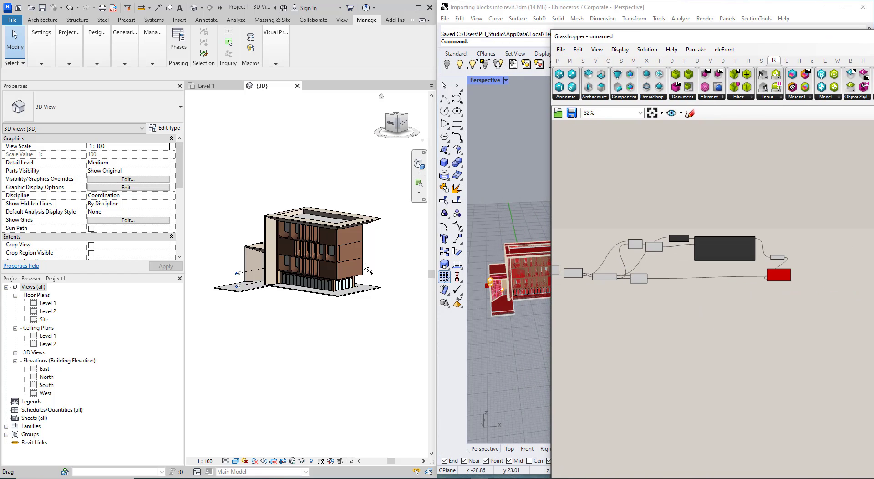
Step: Inspect the imported building in the Revit 3D view by selecting its brown facade shape, and pick the matching block in Rhino
{"action": "middle_click_drag", "start_coordinate": [335, 250], "coordinate": [301, 249], "text": "shift"}
{"action": "scroll", "coordinate": [318, 227], "scroll_direction": "up", "scroll_amount": 4}
{"action": "left_click", "coordinate": [369, 231]}
{"action": "scroll", "coordinate": [268, 234], "scroll_direction": "up", "scroll_amount": 2}
{"action": "scroll", "coordinate": [266, 235], "scroll_direction": "down", "scroll_amount": 4}
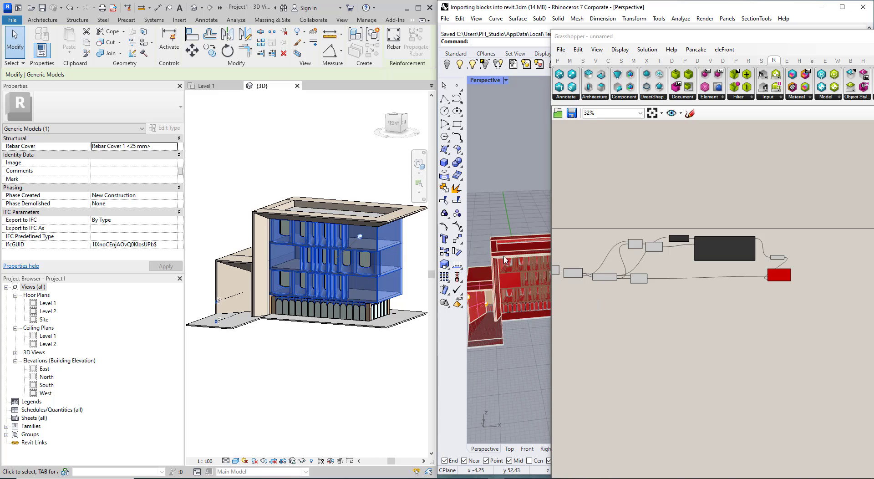
{"action": "left_click", "coordinate": [504, 282]}
Step: Deselect the facade in Revit and disable the Add Geometry DirectShape component in Grasshopper
{"action": "scroll", "coordinate": [791, 273], "scroll_direction": "up", "scroll_amount": 5}
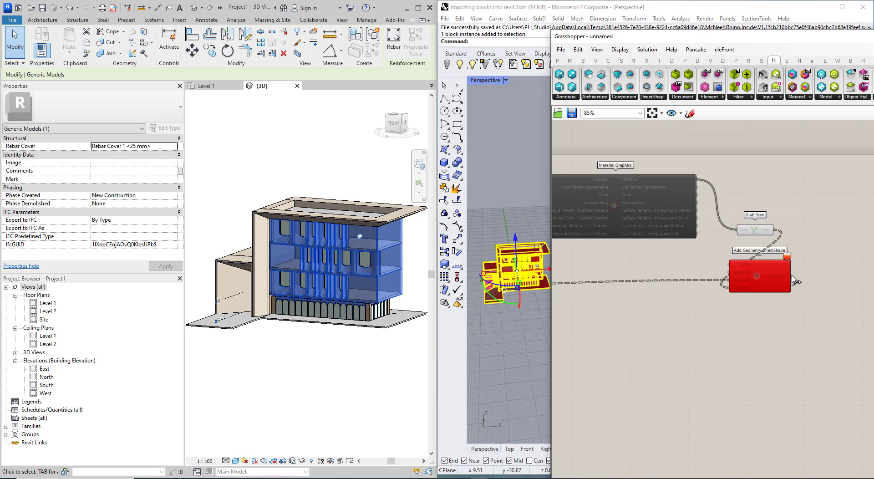
{"action": "left_click", "coordinate": [330, 360]}
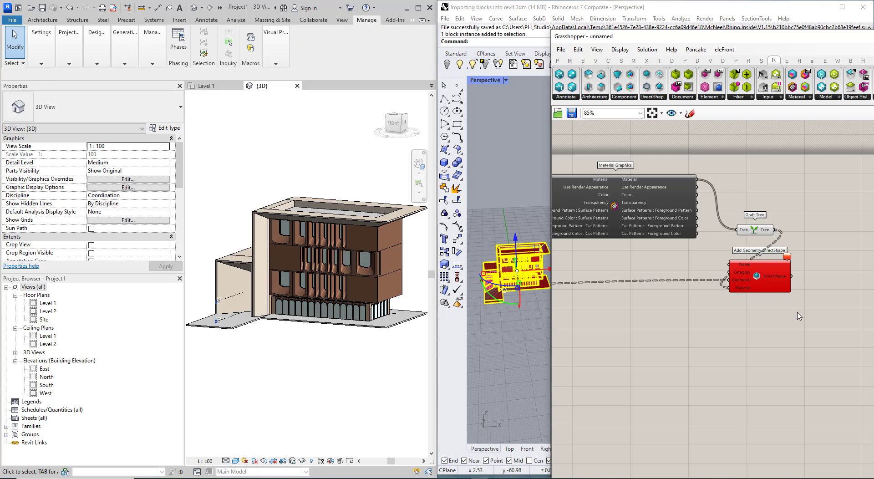
{"action": "scroll", "coordinate": [791, 304], "scroll_direction": "down", "scroll_amount": 3}
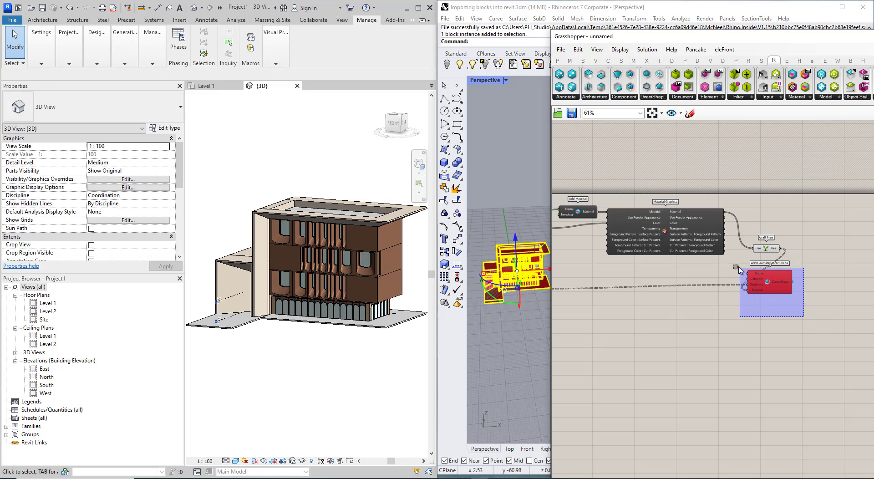
{"action": "scroll", "coordinate": [756, 284], "scroll_direction": "up", "scroll_amount": 1}
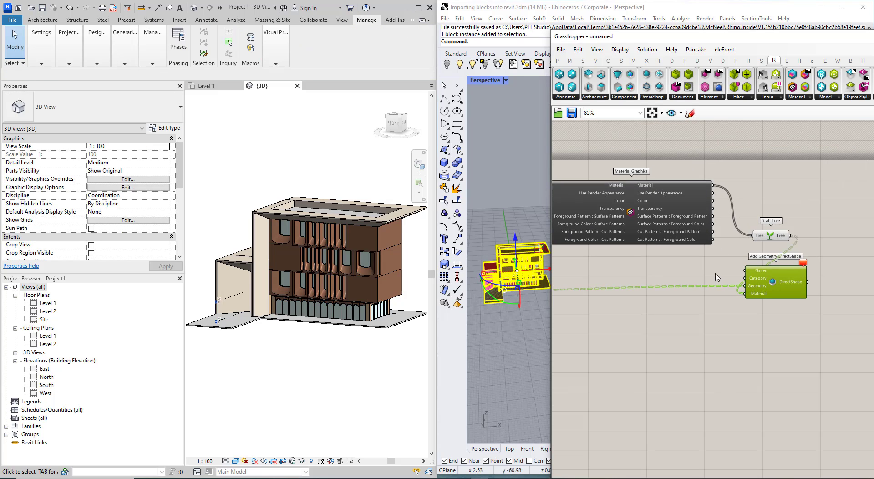
{"action": "middle_click", "coordinate": [688, 258]}
{"action": "left_click", "coordinate": [729, 258]}
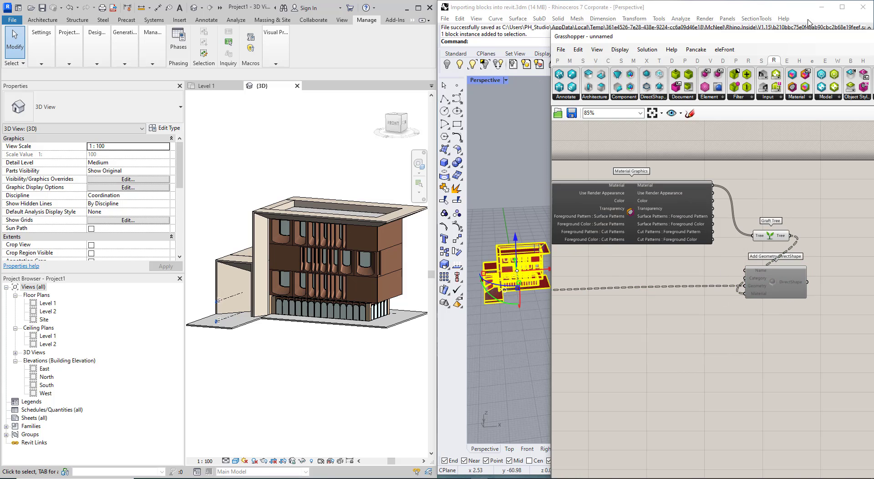
Step: Minimize Grasshopper and open block H2 for in-place editing in Rhino's Perspective view
{"action": "left_click_drag", "start_coordinate": [800, 43], "coordinate": [597, 82]}
{"action": "left_click", "coordinate": [735, 78]}
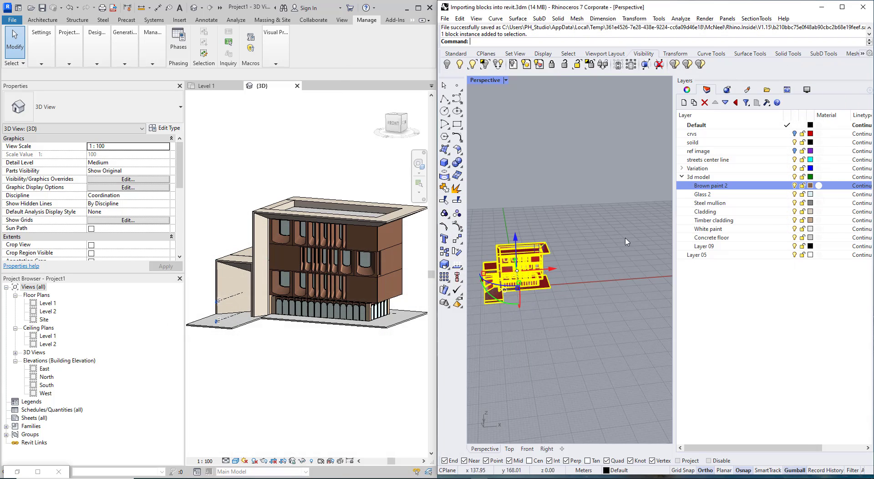
{"action": "right_click_drag", "start_coordinate": [575, 274], "coordinate": [545, 326]}
{"action": "left_click", "coordinate": [545, 326]}
{"action": "left_click", "coordinate": [527, 257]}
{"action": "double_click", "coordinate": [529, 260]}
{"action": "scroll", "coordinate": [528, 256], "scroll_direction": "up", "scroll_amount": 5}
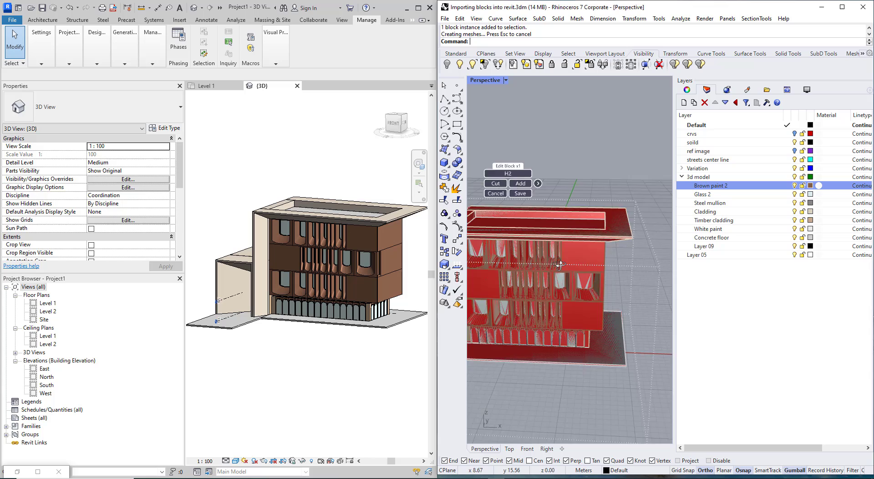
{"action": "left_click", "coordinate": [597, 258]}
{"action": "left_click", "coordinate": [606, 245]}
{"action": "key", "text": "ctrl+b"}
{"action": "left_click", "coordinate": [598, 206]}
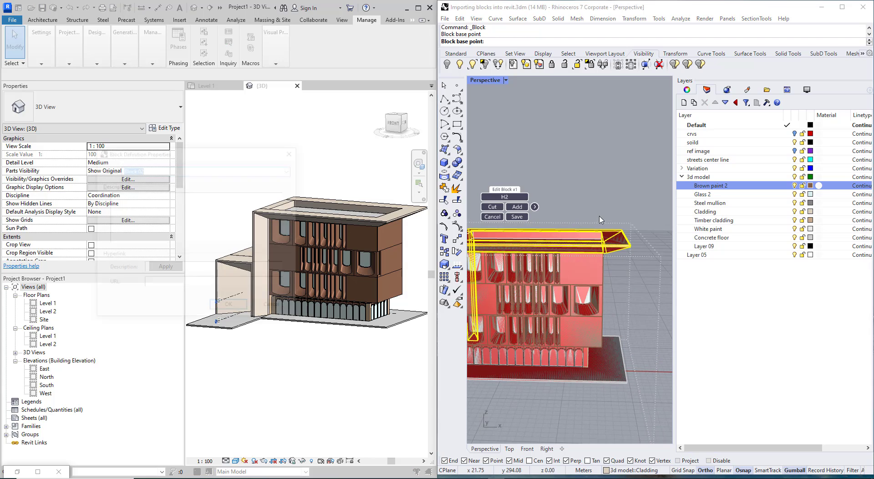
{"action": "key", "text": "Return"}
Step: Select the faces, edges and vertices at the roof's outer end and stretch them outward along the X axis
{"action": "left_click_drag", "start_coordinate": [590, 193], "coordinate": [649, 282], "text": "ctrl+shift"}
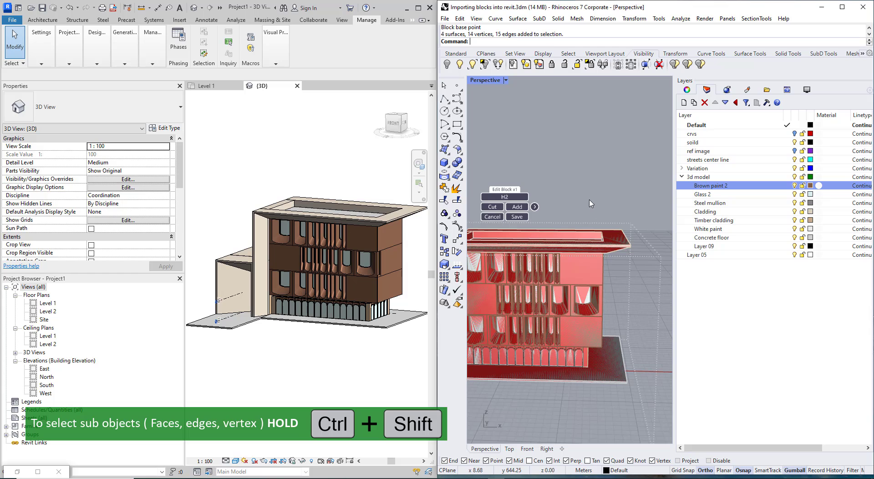
{"action": "left_click_drag", "start_coordinate": [618, 230], "coordinate": [651, 281], "text": "ctrl+shift"}
{"action": "scroll", "coordinate": [631, 255], "scroll_direction": "down", "scroll_amount": 5}
{"action": "right_click_drag", "start_coordinate": [612, 243], "coordinate": [593, 247]}
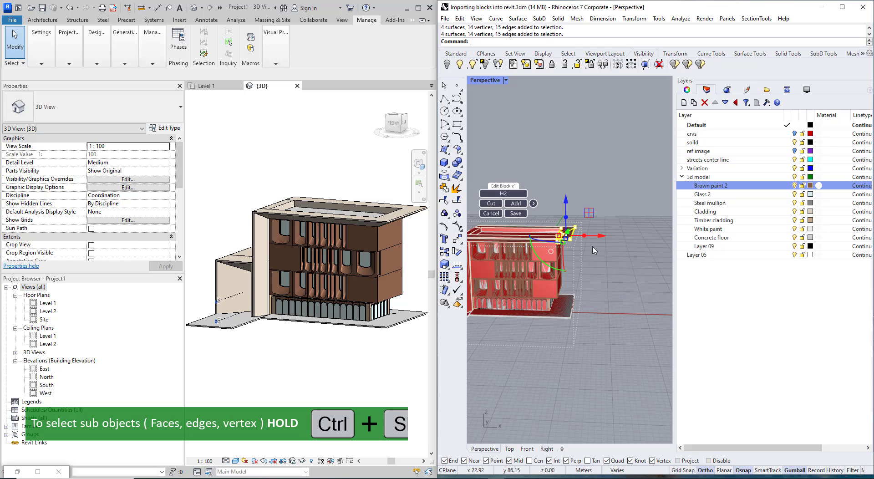
{"action": "left_click_drag", "start_coordinate": [603, 237], "coordinate": [644, 241]}
{"action": "left_click", "coordinate": [608, 268]}
Step: Open nested block FL1, stretch its end faces outward under the extended roof, and save the nested block edit
{"action": "right_click_drag", "start_coordinate": [588, 272], "coordinate": [559, 294]}
{"action": "scroll", "coordinate": [551, 264], "scroll_direction": "up", "scroll_amount": 7}
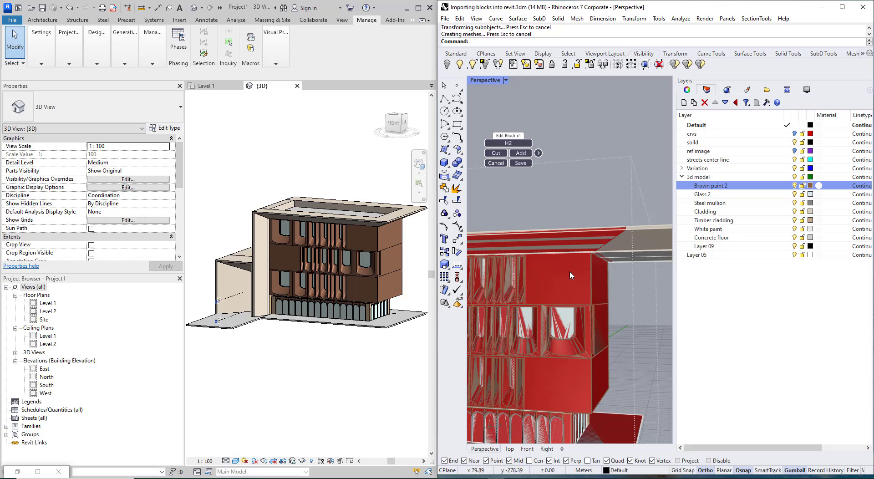
{"action": "double_click", "coordinate": [570, 269]}
{"action": "right_click_drag", "start_coordinate": [596, 267], "coordinate": [603, 257]}
{"action": "left_click_drag", "start_coordinate": [580, 213], "coordinate": [640, 304], "text": "ctrl+shift"}
{"action": "scroll", "coordinate": [633, 282], "scroll_direction": "down", "scroll_amount": 3}
{"action": "right_click_drag", "start_coordinate": [631, 259], "coordinate": [624, 266]}
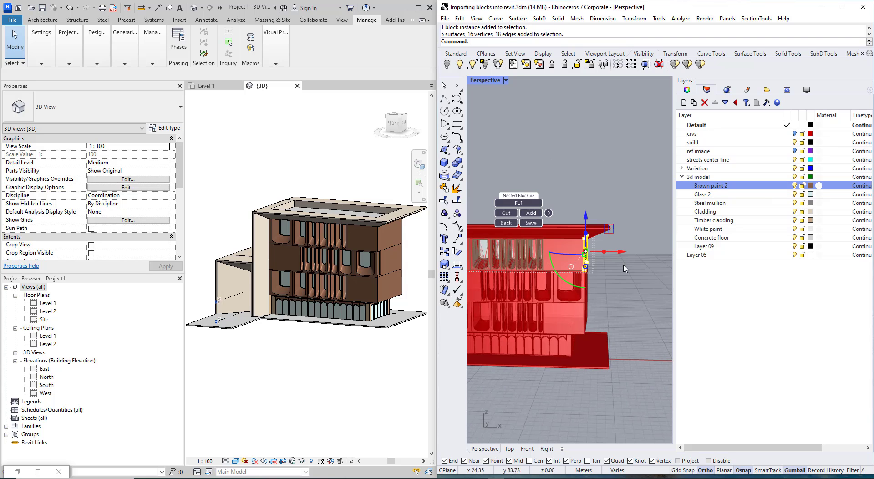
{"action": "left_click_drag", "start_coordinate": [624, 253], "coordinate": [627, 255]}
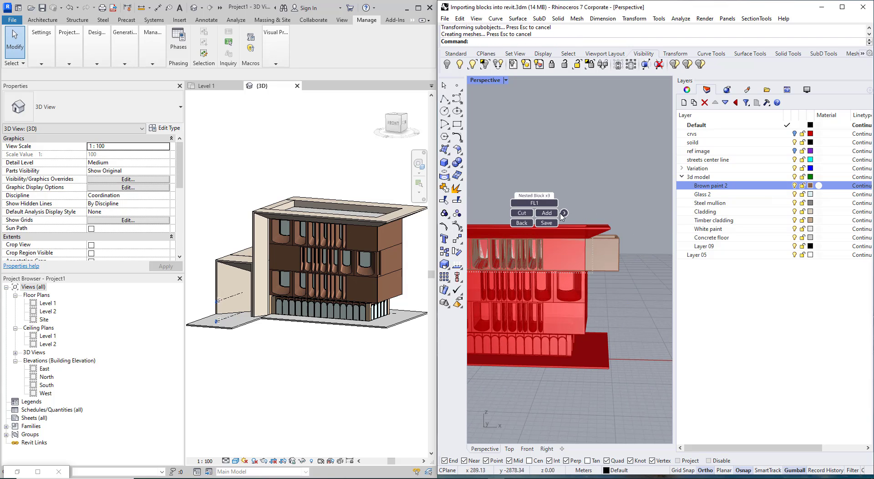
{"action": "left_click", "coordinate": [562, 213]}
{"action": "scroll", "coordinate": [564, 230], "scroll_direction": "down", "scroll_amount": 5}
{"action": "right_click_drag", "start_coordinate": [560, 228], "coordinate": [555, 233]}
{"action": "left_click", "coordinate": [557, 217]}
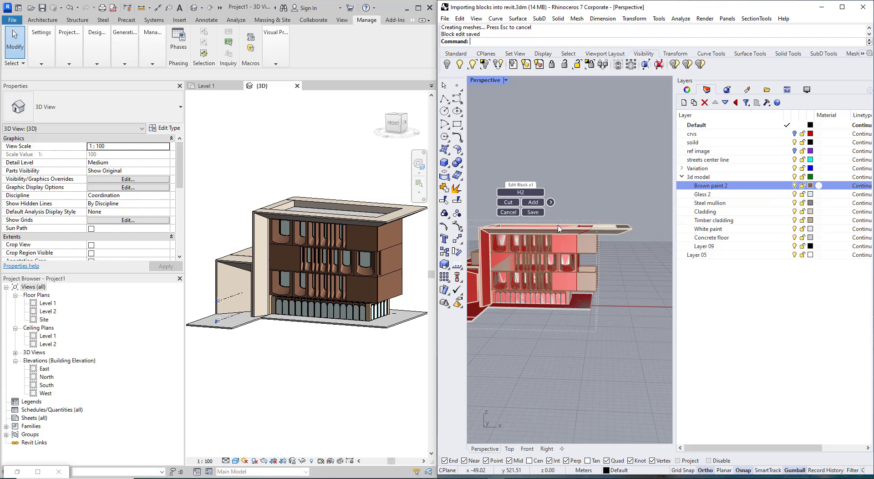
Step: Move the middle-floor block with the Move command from its lower outer corner to the end corner of the extended floor below
{"action": "left_click", "coordinate": [569, 268]}
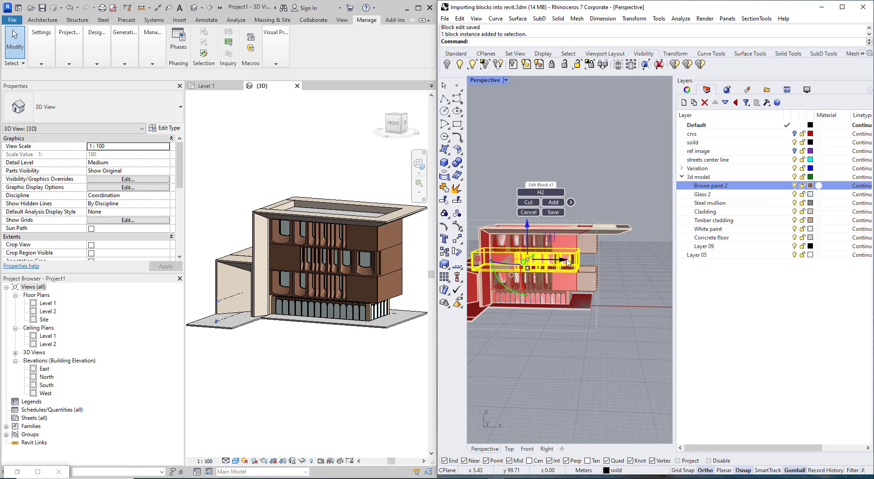
{"action": "scroll", "coordinate": [586, 265], "scroll_direction": "up", "scroll_amount": 5}
{"action": "scroll", "coordinate": [581, 268], "scroll_direction": "down", "scroll_amount": 7}
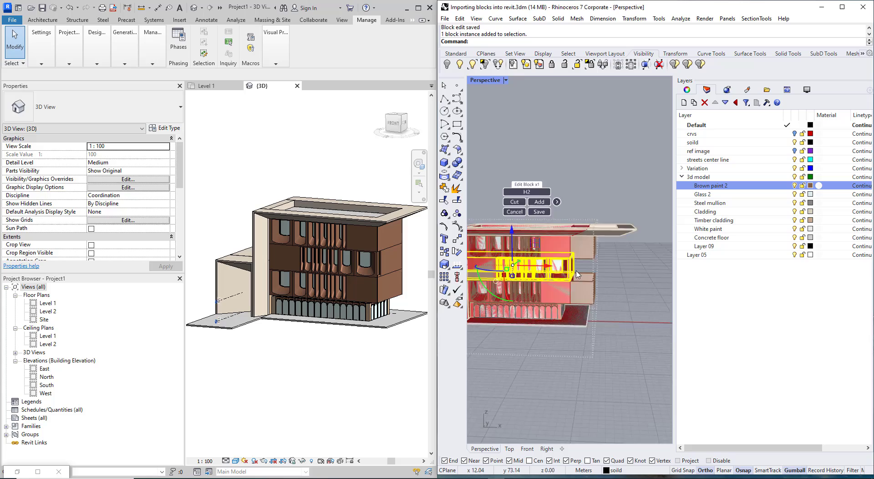
{"action": "scroll", "coordinate": [501, 272], "scroll_direction": "up", "scroll_amount": 10}
{"action": "scroll", "coordinate": [412, 267], "scroll_direction": "down", "scroll_amount": 3}
{"action": "right_click_drag", "start_coordinate": [522, 271], "coordinate": [515, 277], "text": "shift"}
{"action": "scroll", "coordinate": [516, 279], "scroll_direction": "up", "scroll_amount": 2}
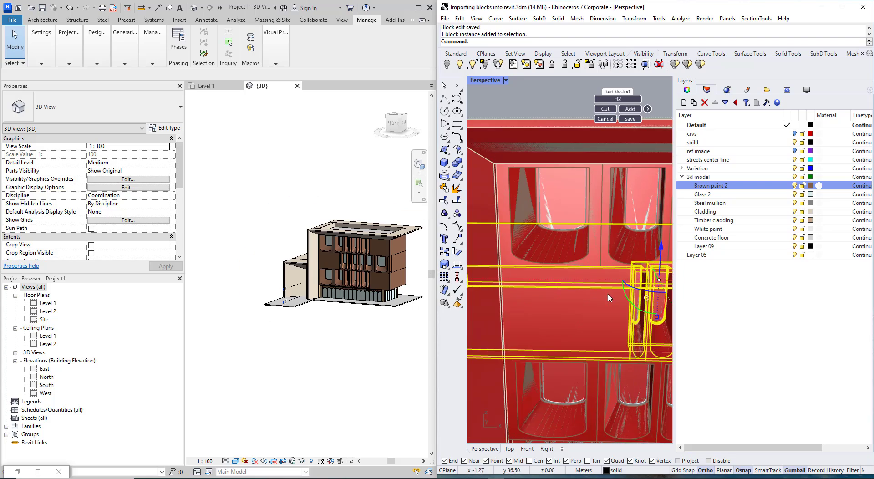
{"action": "scroll", "coordinate": [501, 272], "scroll_direction": "down", "scroll_amount": 6}
{"action": "scroll", "coordinate": [592, 287], "scroll_direction": "up", "scroll_amount": 5}
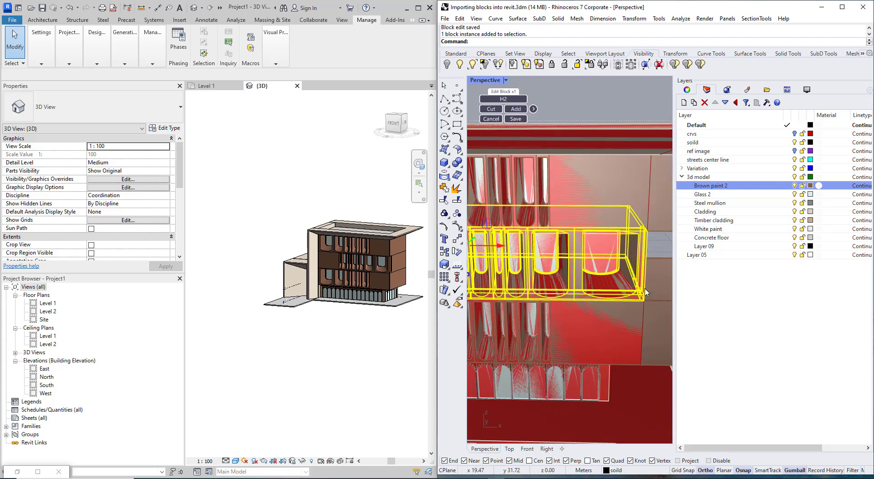
{"action": "type", "text": "Move"}
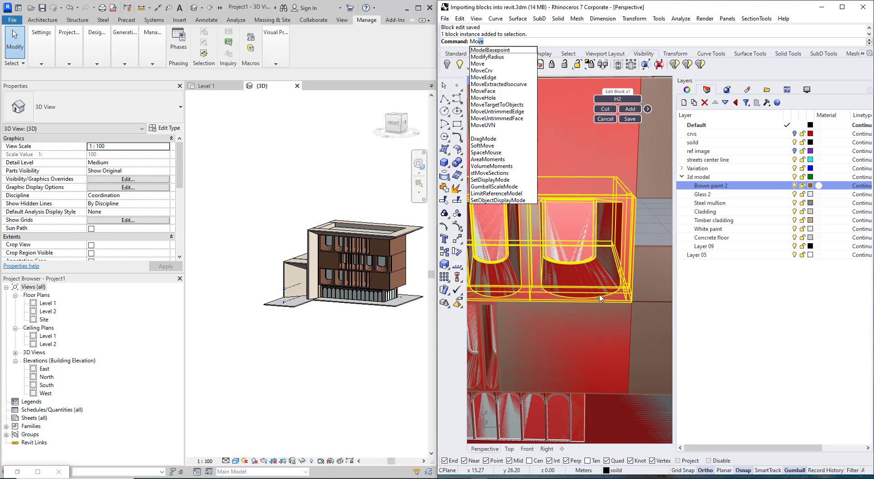
{"action": "key", "text": "Return"}
{"action": "left_click", "coordinate": [632, 302]}
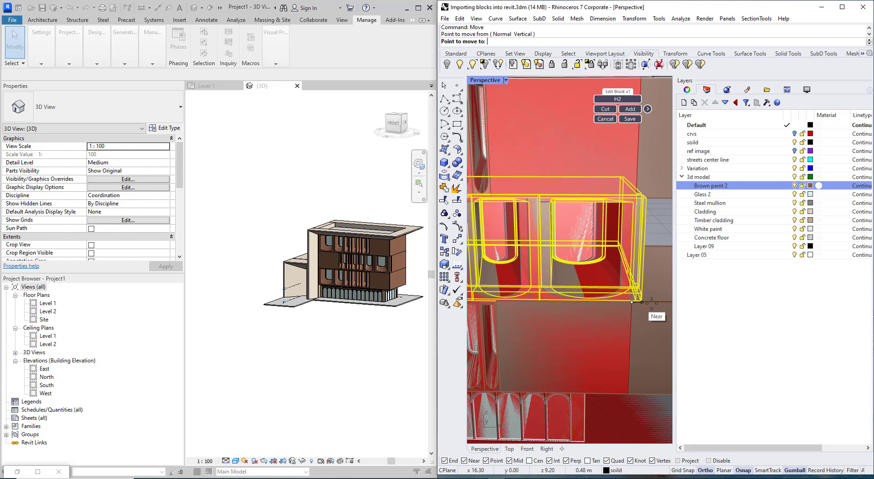
{"action": "scroll", "coordinate": [653, 302], "scroll_direction": "down", "scroll_amount": 5}
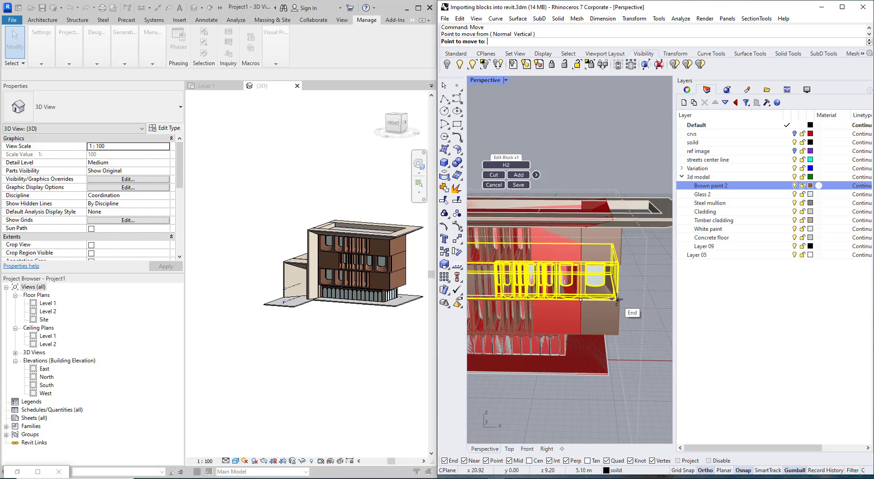
{"action": "left_click", "coordinate": [619, 300]}
Step: Save the edits to block H2 and bring the Grasshopper window back over Rhino, beside the Revit view
{"action": "left_click", "coordinate": [518, 185]}
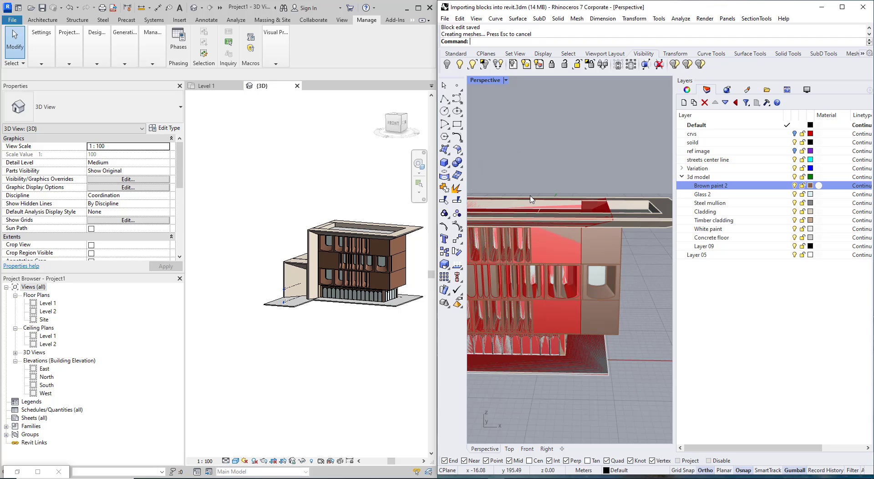
{"action": "scroll", "coordinate": [559, 233], "scroll_direction": "down", "scroll_amount": 5}
{"action": "right_click_drag", "start_coordinate": [559, 233], "coordinate": [591, 288]}
{"action": "type", "text": "Gras"}
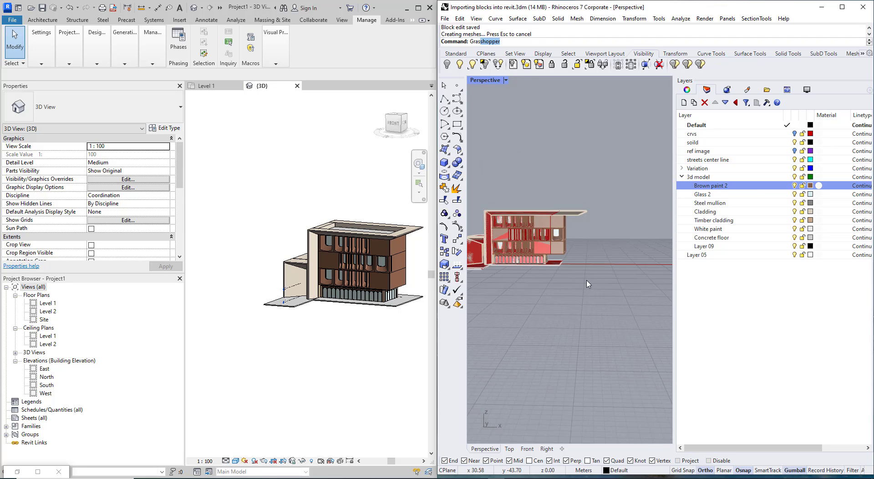
{"action": "key", "text": "Return"}
{"action": "left_click_drag", "start_coordinate": [584, 20], "coordinate": [717, 34]}
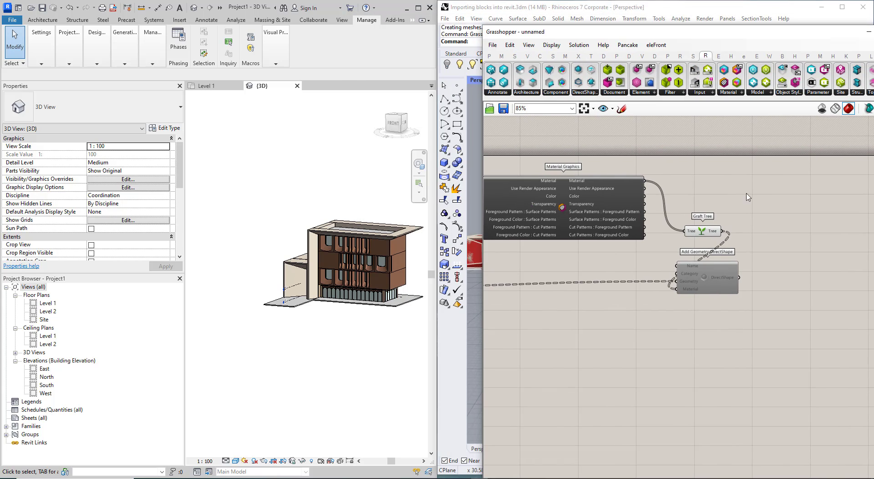
Step: Re-enable the Add Geometry DirectShape component in Grasshopper
{"action": "left_click_drag", "start_coordinate": [747, 195], "coordinate": [679, 292]}
{"action": "middle_click", "coordinate": [695, 329]}
{"action": "left_click", "coordinate": [720, 329]}
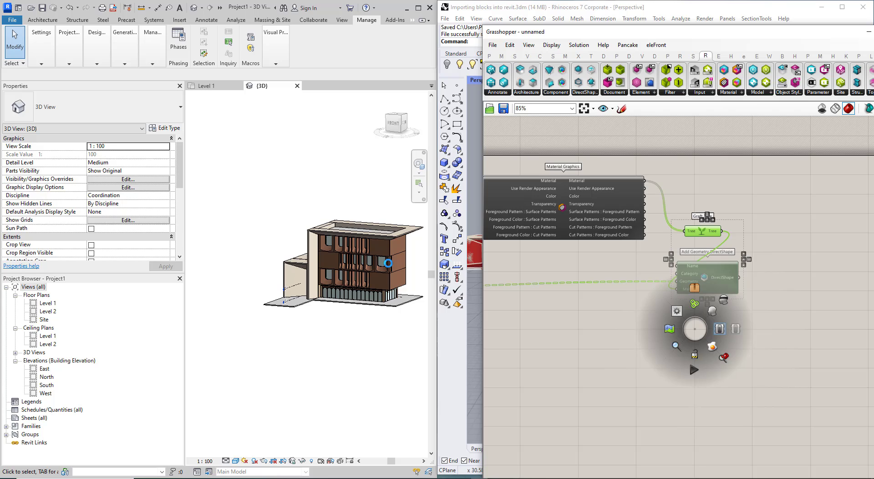
{"action": "scroll", "coordinate": [308, 263], "scroll_direction": "down", "scroll_amount": 1}
{"action": "left_click", "coordinate": [615, 349]}
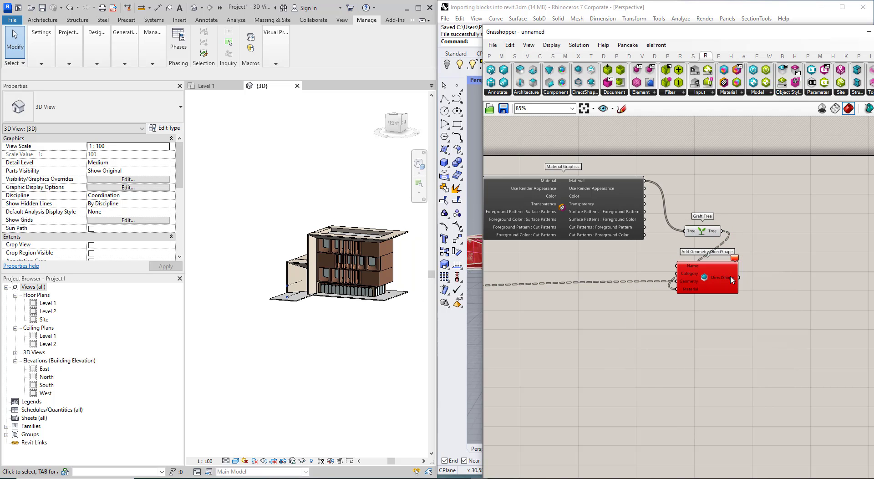
Step: Recompute the whole Grasshopper definition to send the edited block H2 geometry to Revit
{"action": "scroll", "coordinate": [730, 278], "scroll_direction": "down", "scroll_amount": 3}
{"action": "middle_click", "coordinate": [628, 324]}
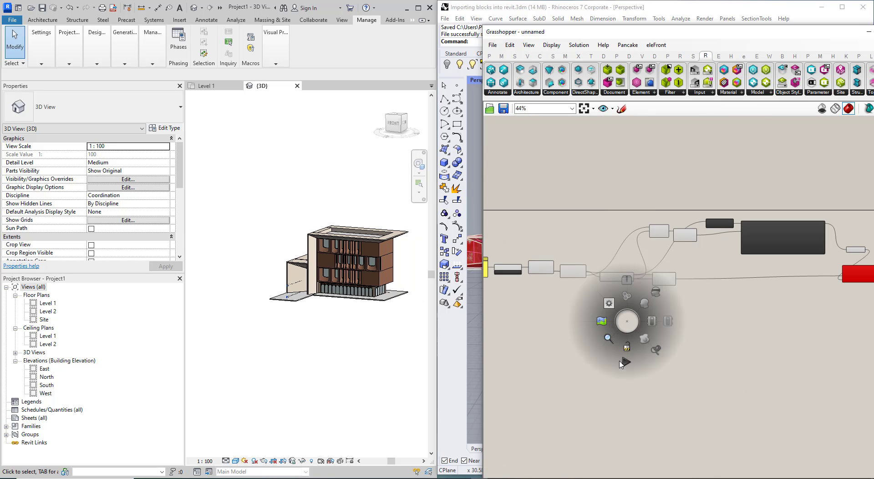
{"action": "left_click", "coordinate": [524, 303]}
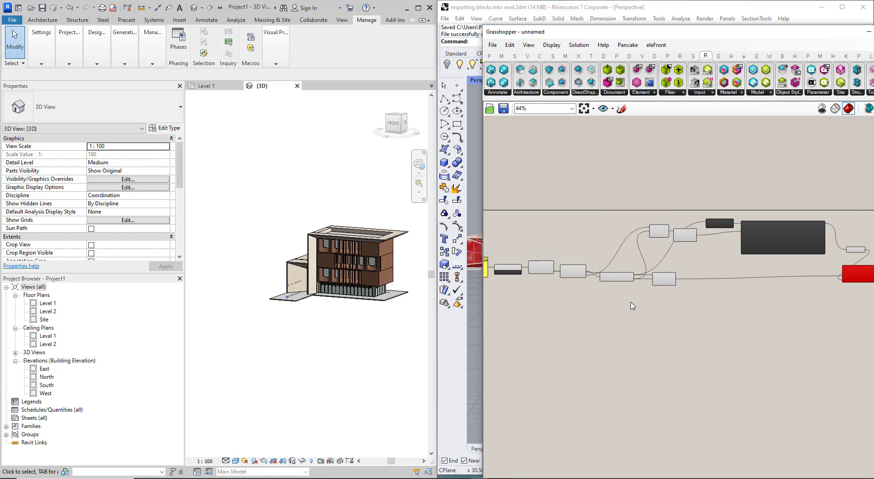
{"action": "scroll", "coordinate": [633, 306], "scroll_direction": "up", "scroll_amount": 2}
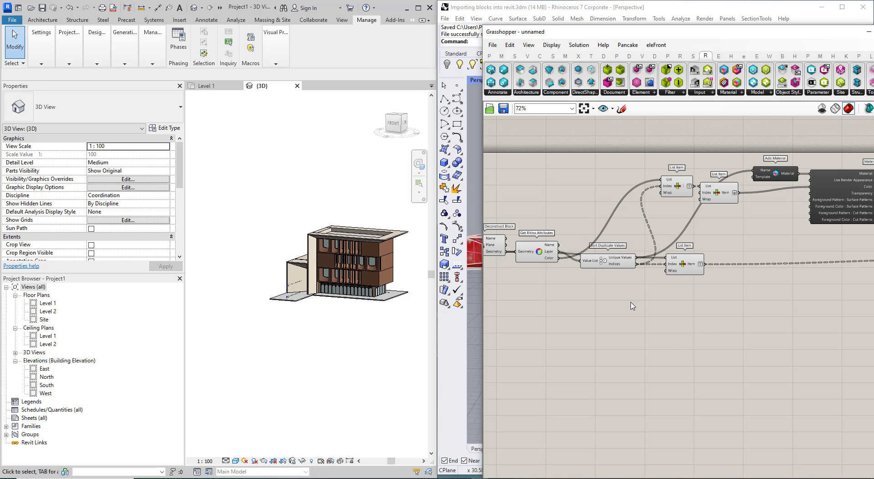
{"action": "middle_click", "coordinate": [631, 302]}
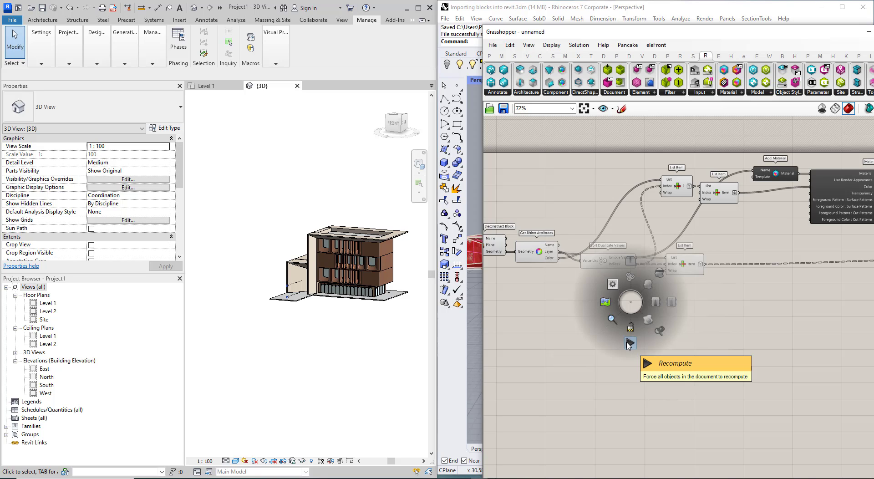
{"action": "left_click", "coordinate": [586, 356]}
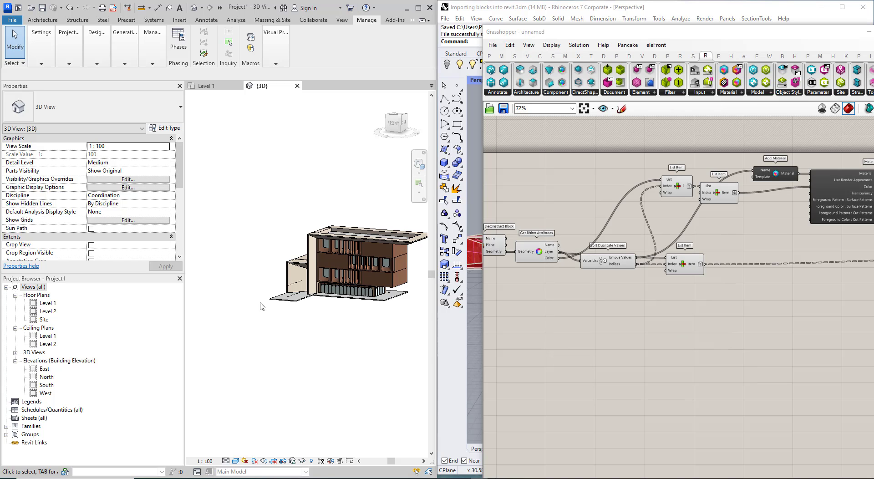
Step: Examine the updated building in the Revit 3D view and look over the full Grasshopper definition
{"action": "middle_click_drag", "start_coordinate": [340, 292], "coordinate": [357, 341], "text": "shift"}
{"action": "scroll", "coordinate": [357, 342], "scroll_direction": "up", "scroll_amount": 2}
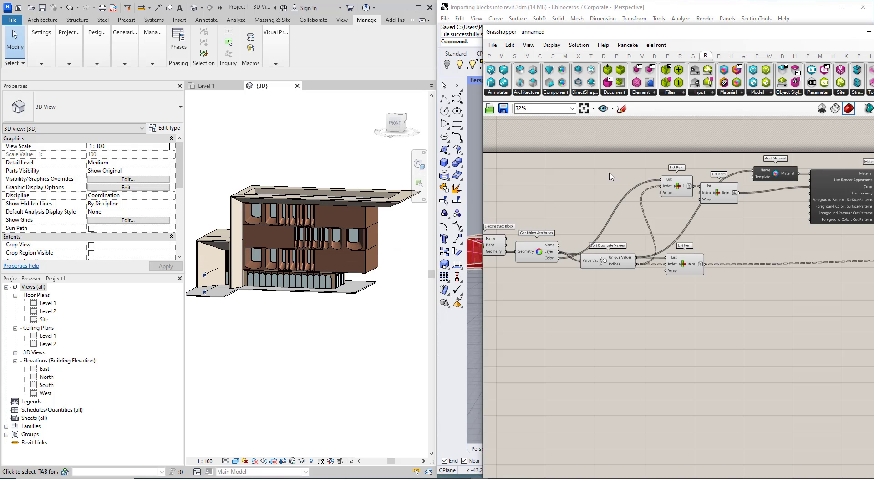
{"action": "scroll", "coordinate": [611, 184], "scroll_direction": "down", "scroll_amount": 2}
{"action": "scroll", "coordinate": [581, 255], "scroll_direction": "down", "scroll_amount": 2}
{"action": "scroll", "coordinate": [686, 244], "scroll_direction": "down", "scroll_amount": 3}
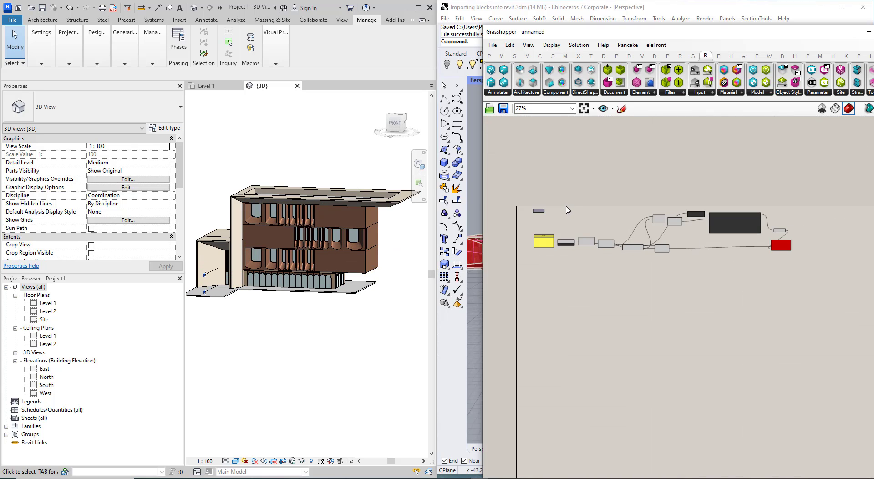
{"action": "scroll", "coordinate": [627, 218], "scroll_direction": "up", "scroll_amount": 5}
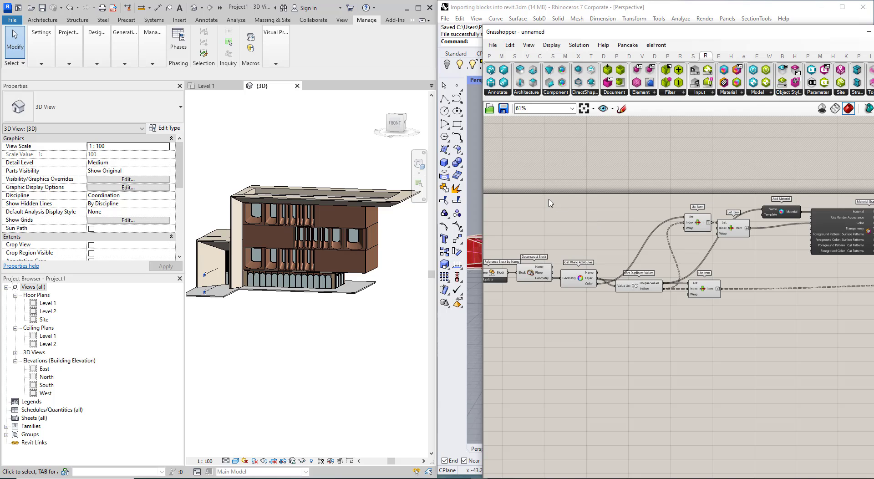